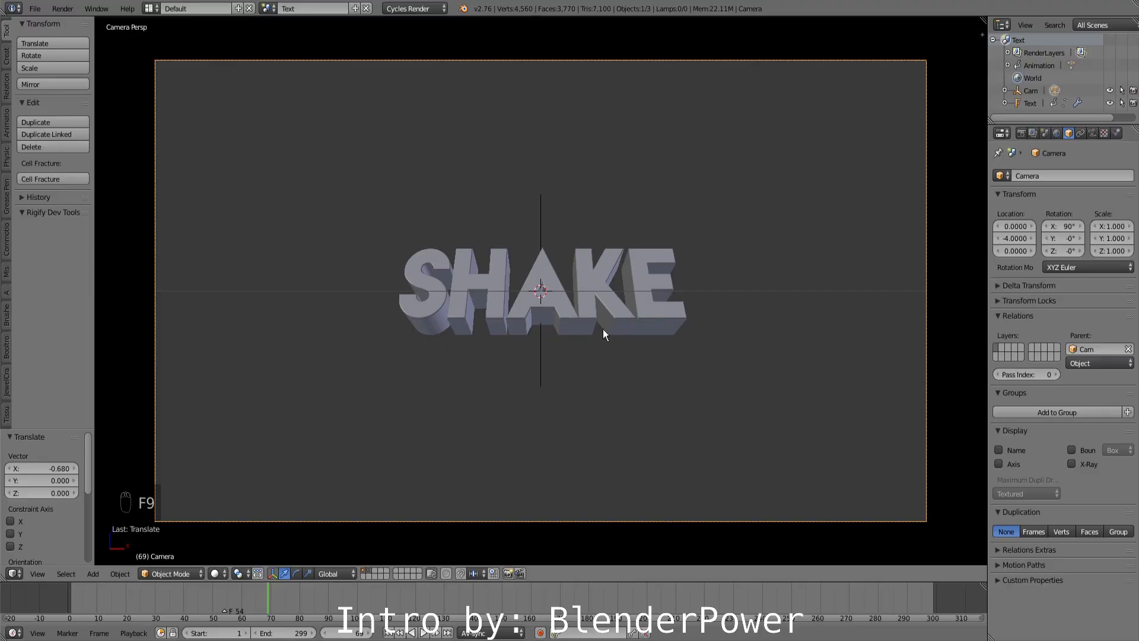
key(n)
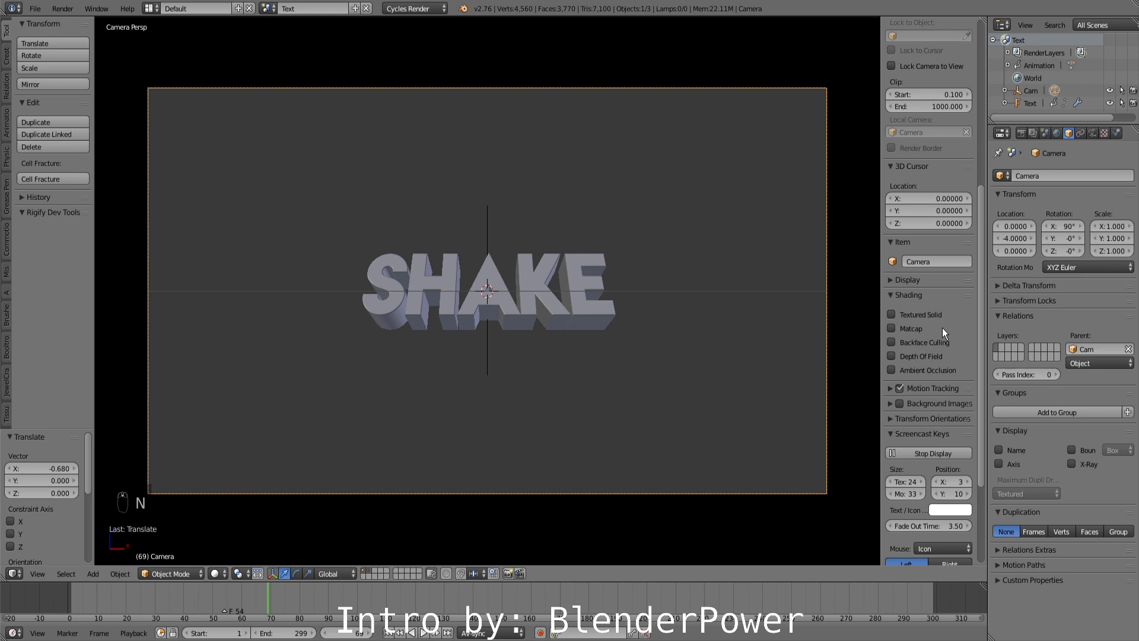
scroll(942, 329, down, 2)
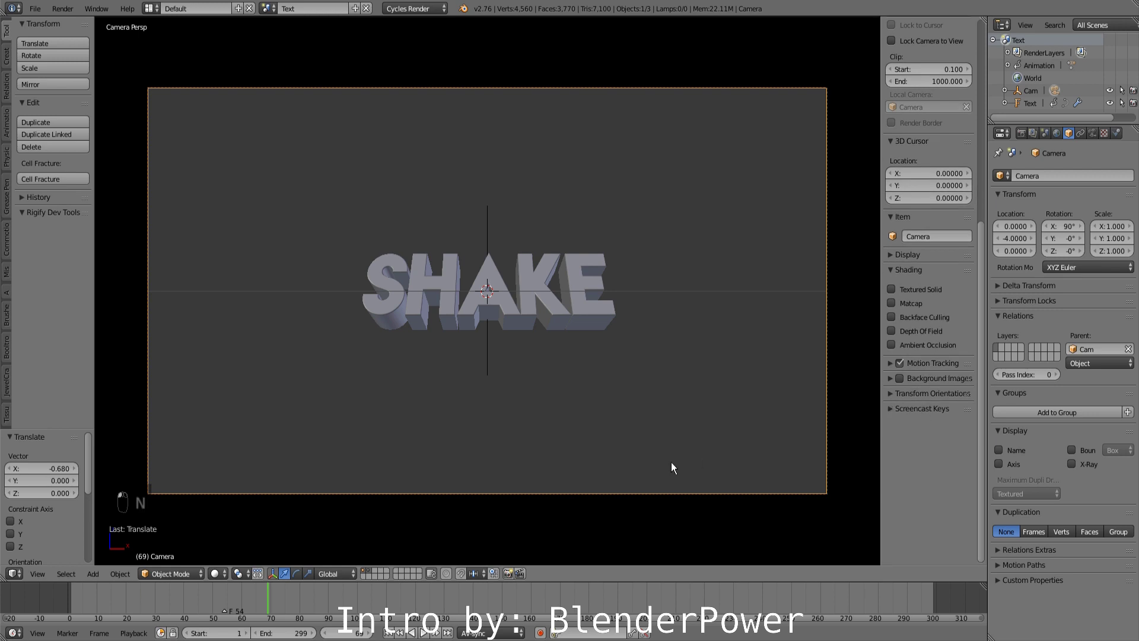
key(n)
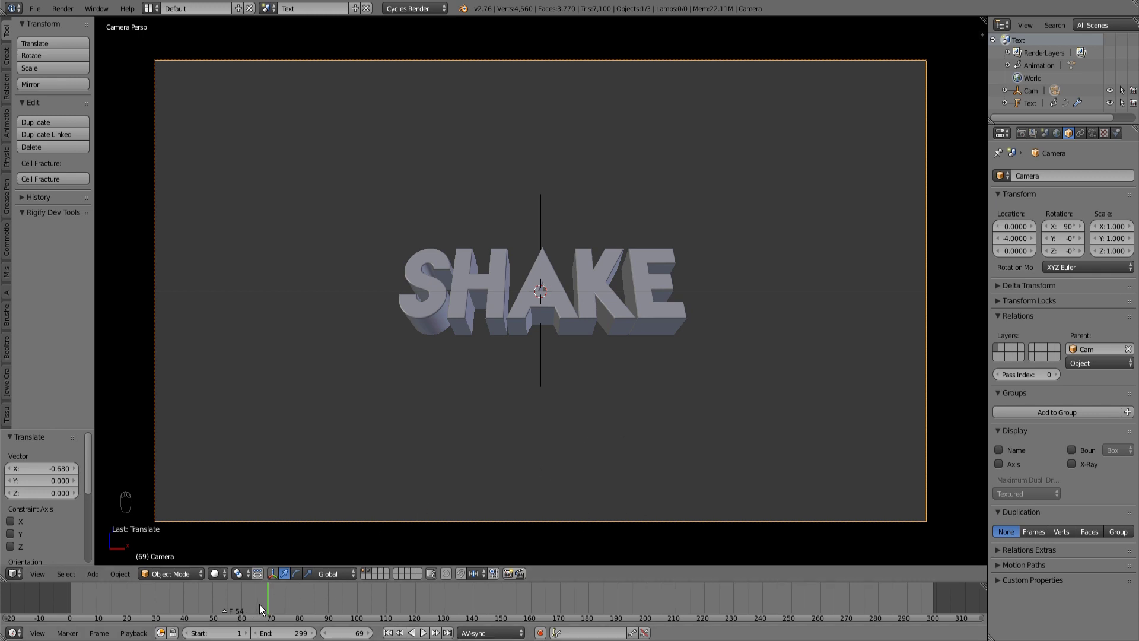
Play the text animation through the camera from frame 1 to preview it, then stop playback.
drag(262, 603, 70, 606)
key(alt+a)
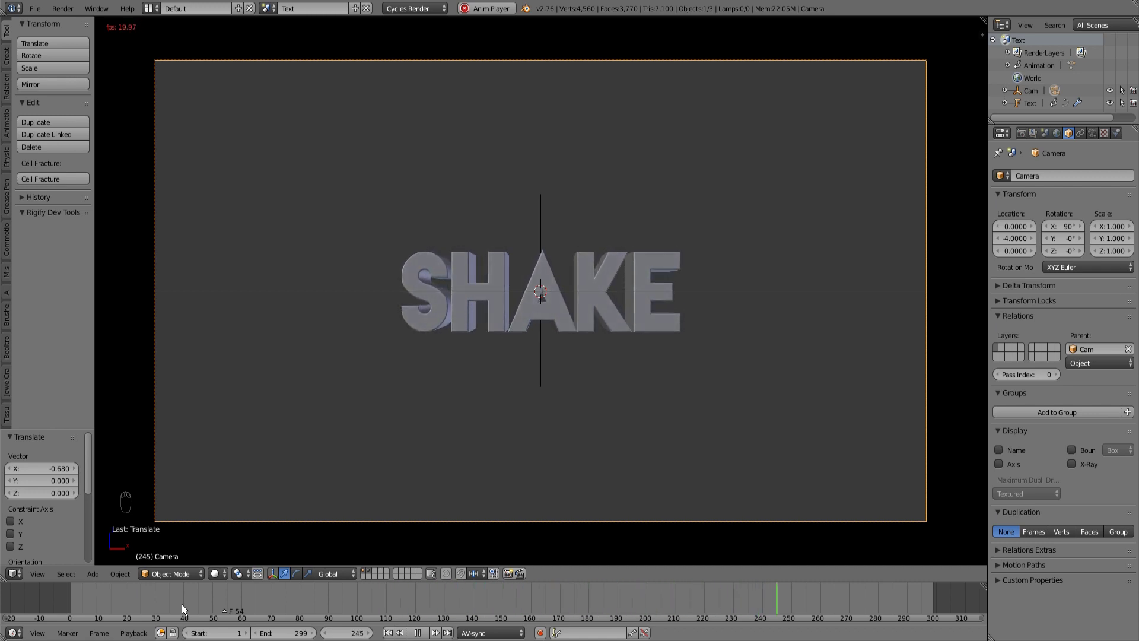
key(alt+a)
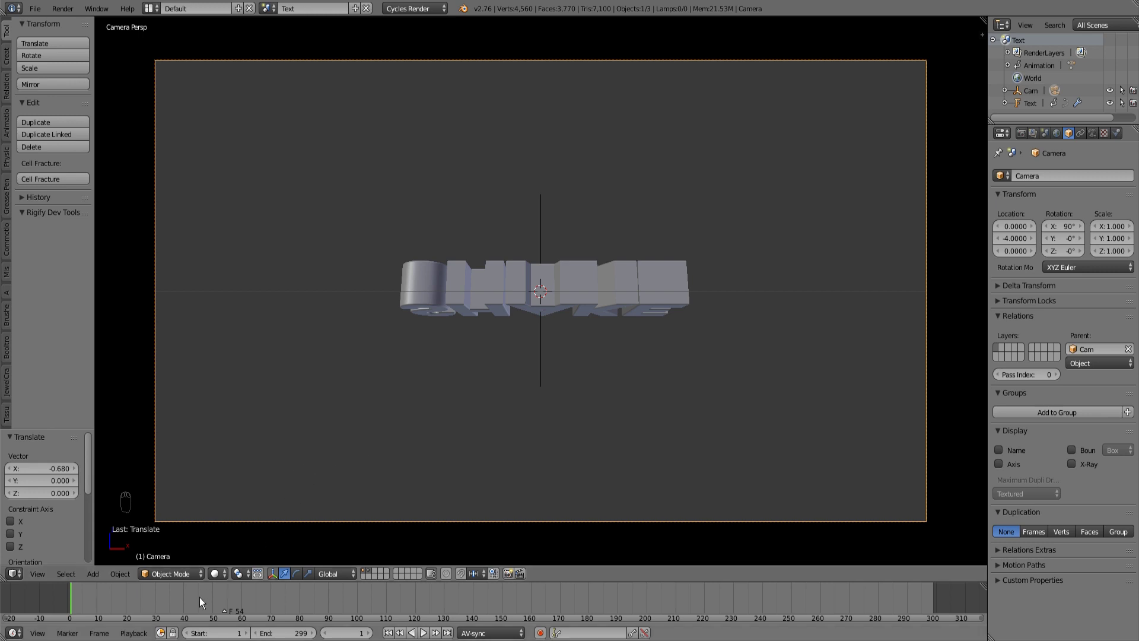
Insert keyframes on the camera's lens Shift X and Shift Y at the frame 54 marker.
click(223, 611)
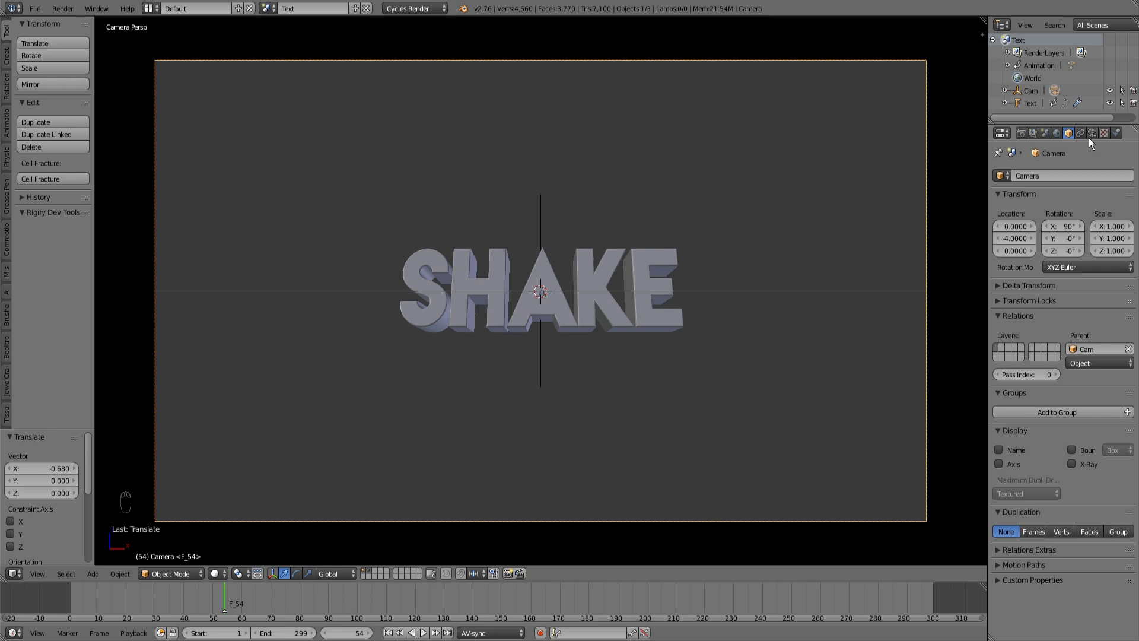
drag(1053, 223, 1052, 220)
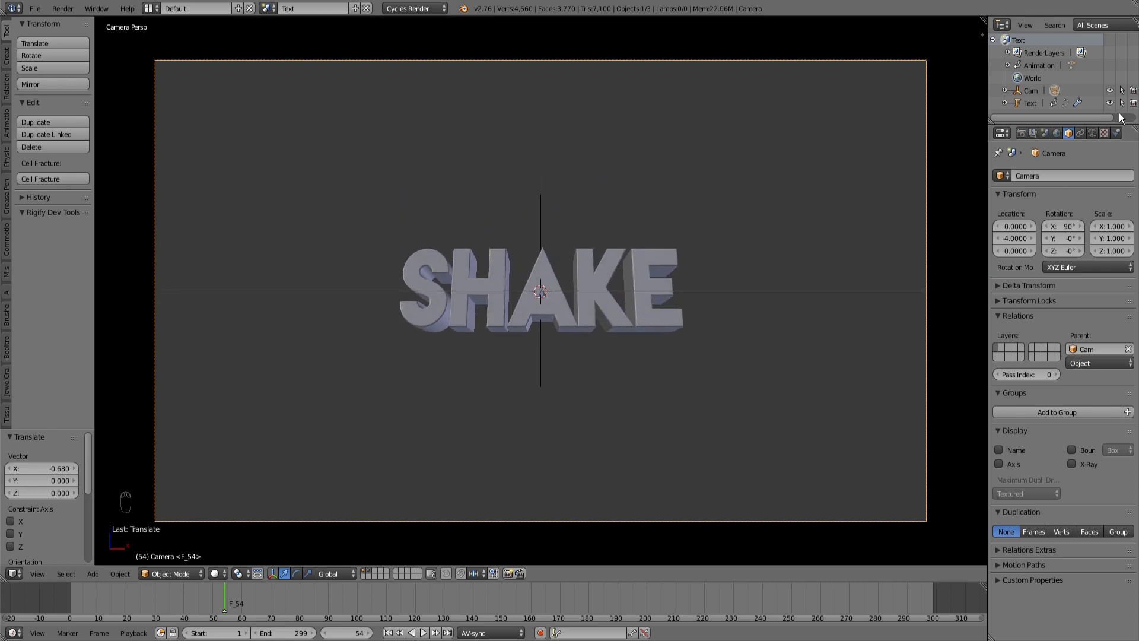
click(1092, 132)
scroll(1037, 245, up, 2)
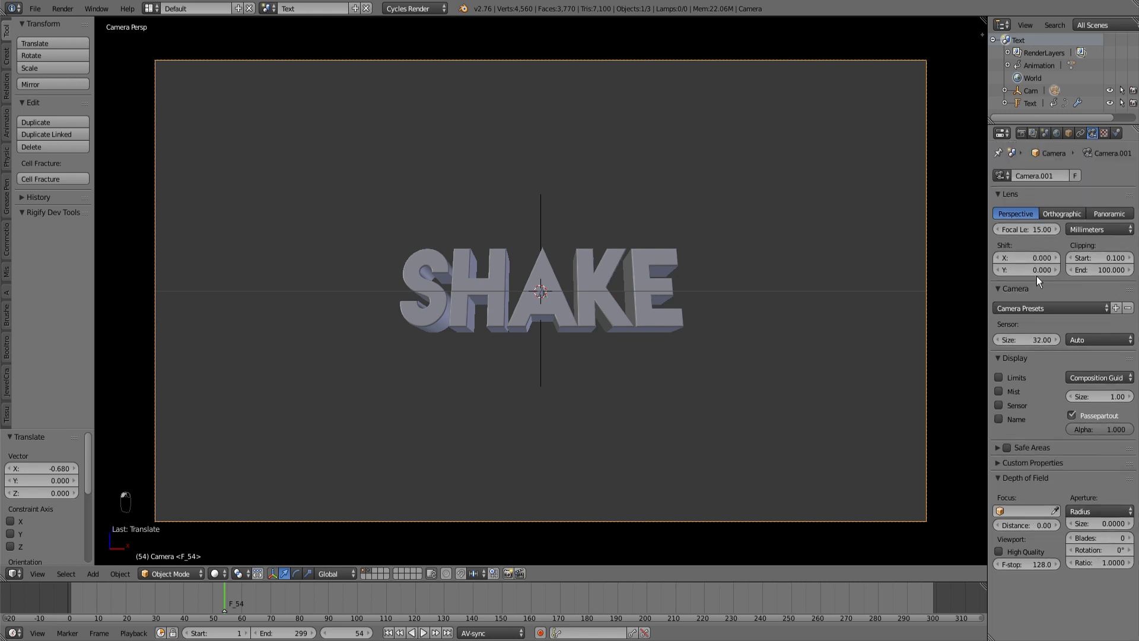
drag(1025, 261, 992, 274)
right_click(1023, 274)
right_click(1021, 258)
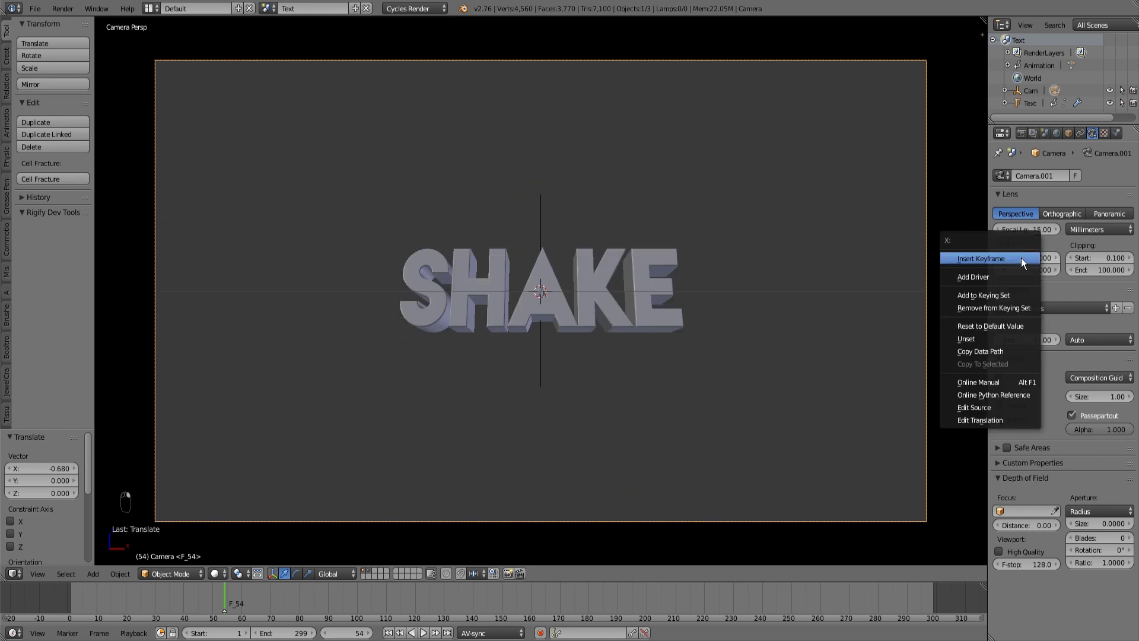
click(1020, 257)
right_click(1017, 269)
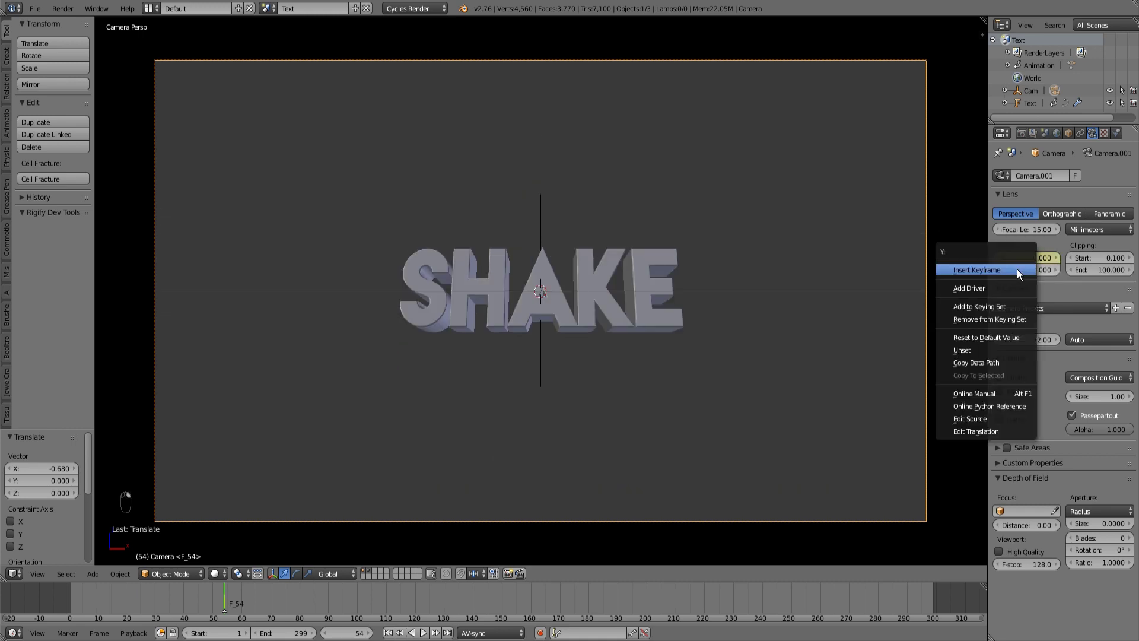
click(1017, 269)
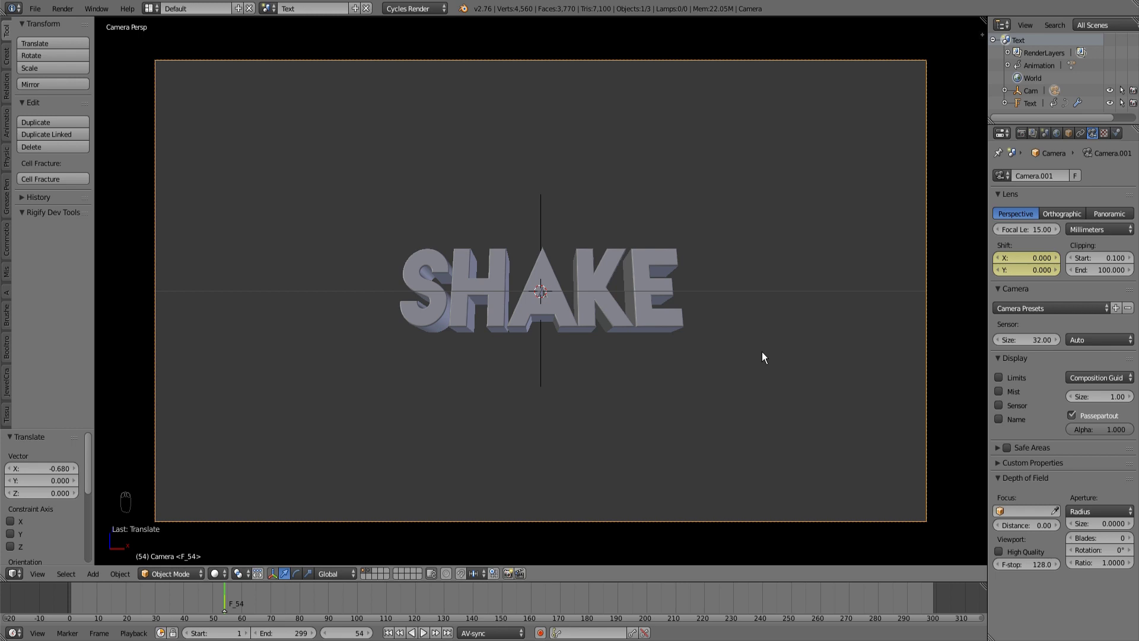
Insert a keyframe on the camera object's Y rotation at frame 54.
mouse_move(1017, 230)
mouse_down()
mouse_move(1074, 230)
mouse_move(1022, 233)
mouse_up()
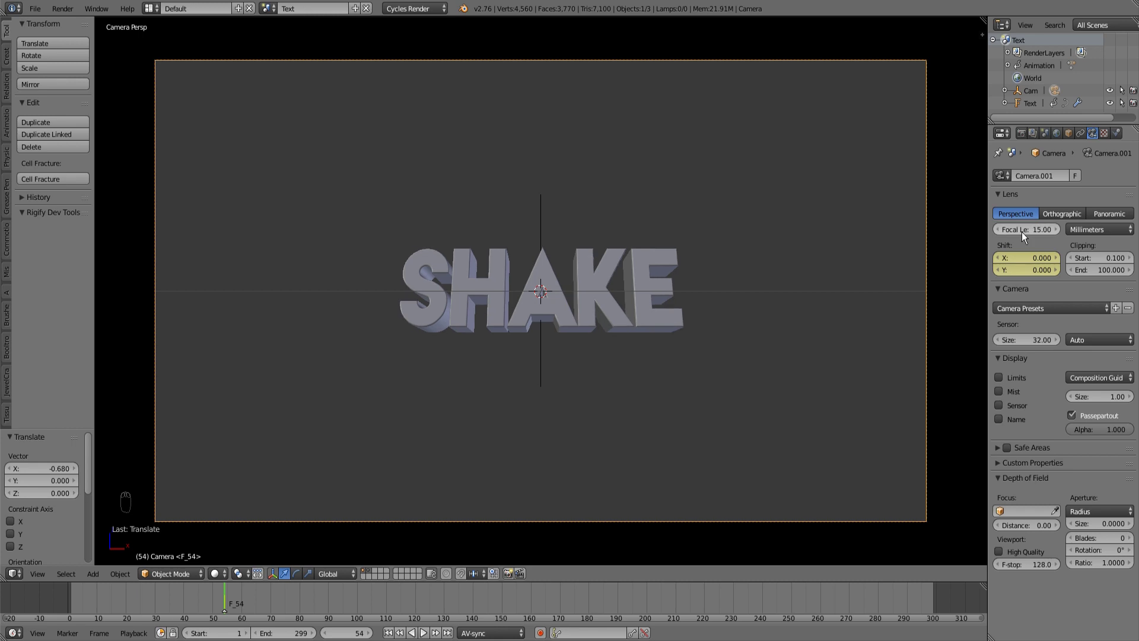
click(1068, 133)
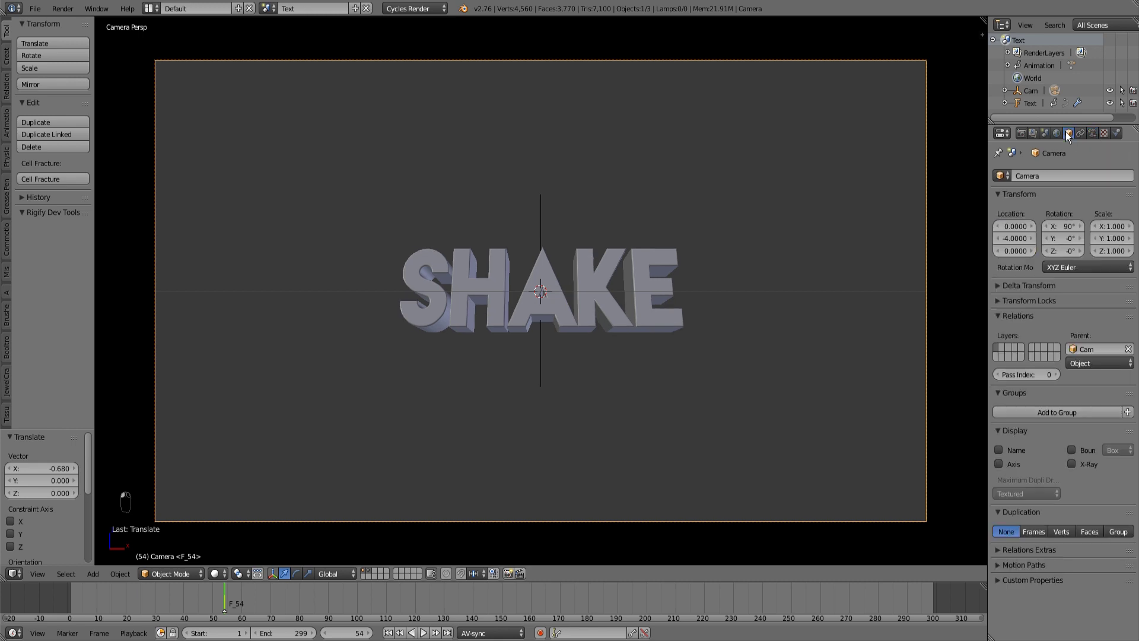
mouse_move(1055, 240)
mouse_down()
mouse_move(1076, 240)
mouse_move(1055, 239)
mouse_up()
right_click(1056, 240)
right_click(1056, 239)
click(1056, 256)
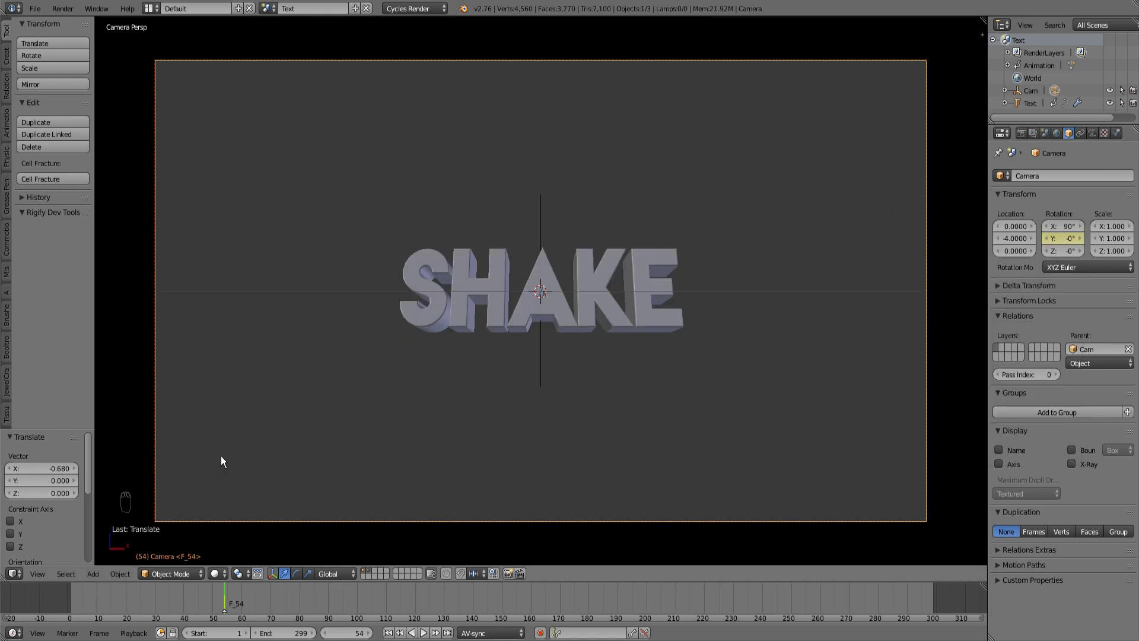
Change the 3D viewport into a Graph Editor in F-Curve mode.
click(15, 576)
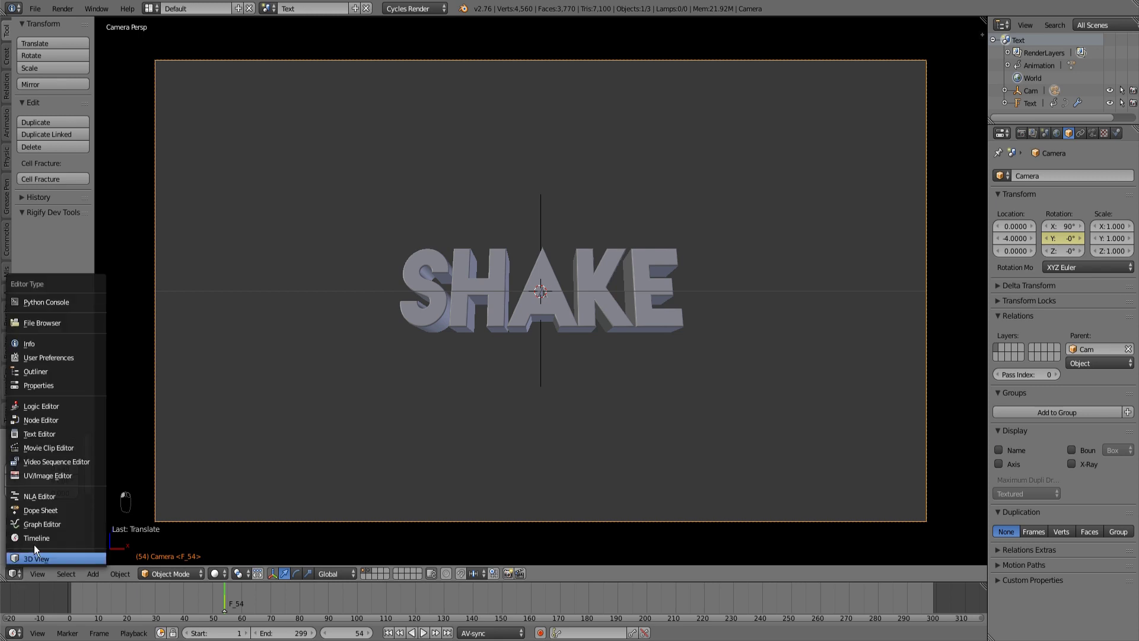
click(42, 525)
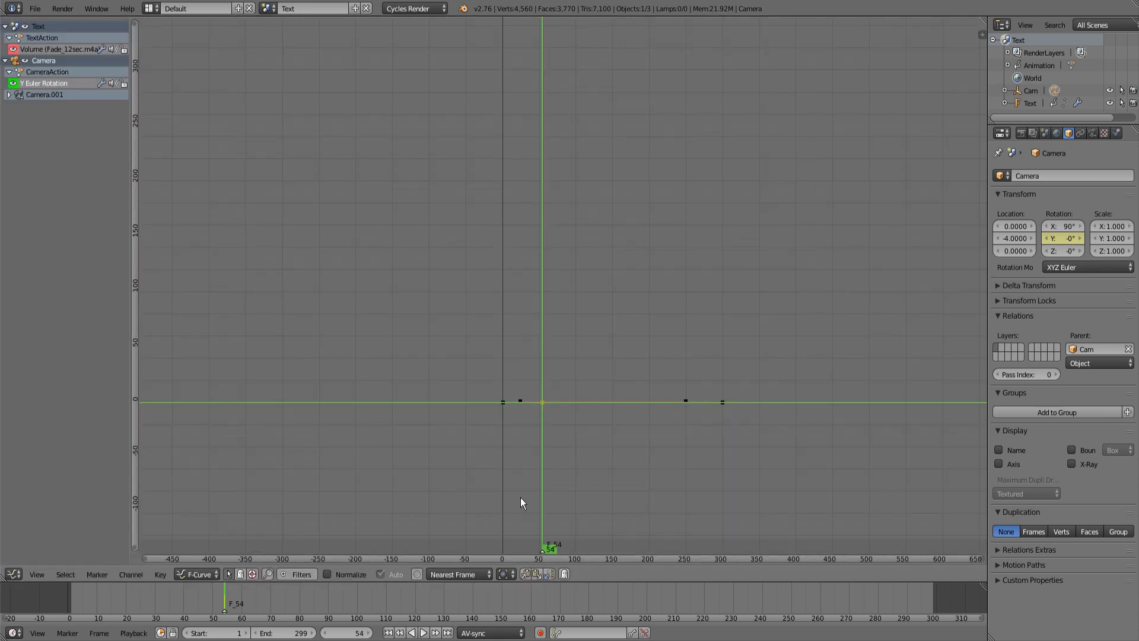
click(190, 571)
click(189, 572)
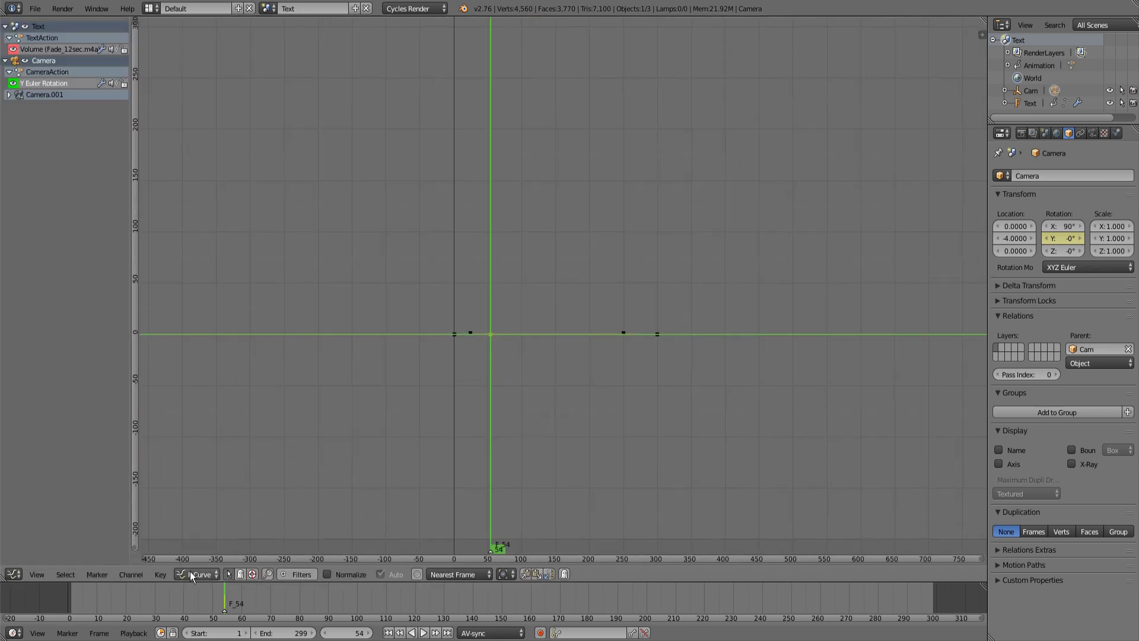
middle_drag(522, 307, 528, 307)
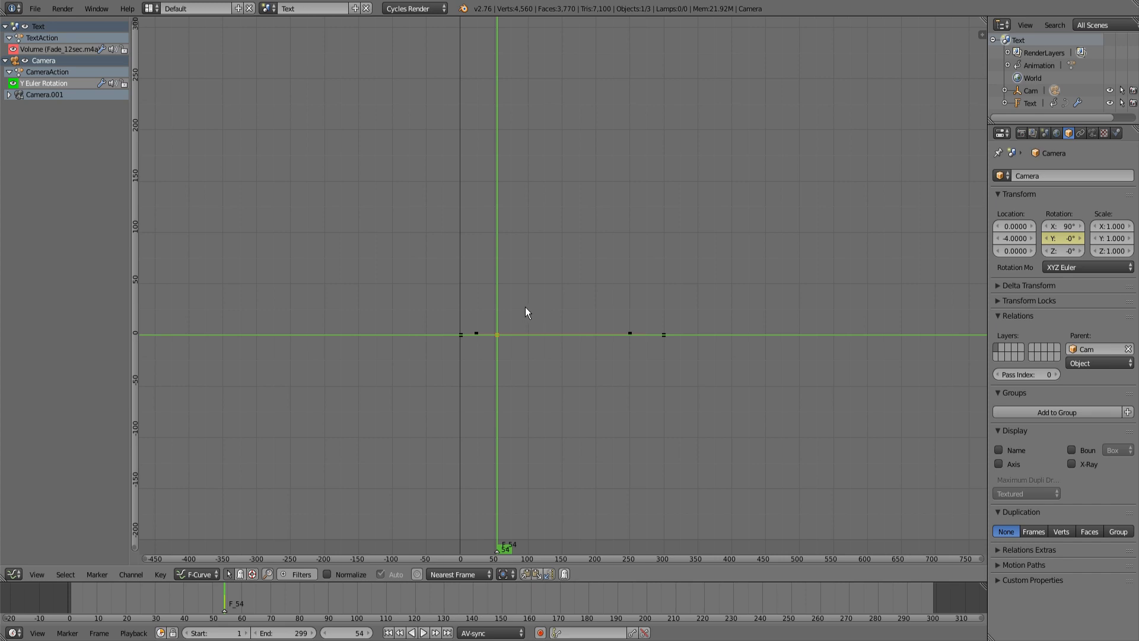
Add a Noise modifier to the Shift X curve of Camera.001 and widen the modifier settings area.
key(n)
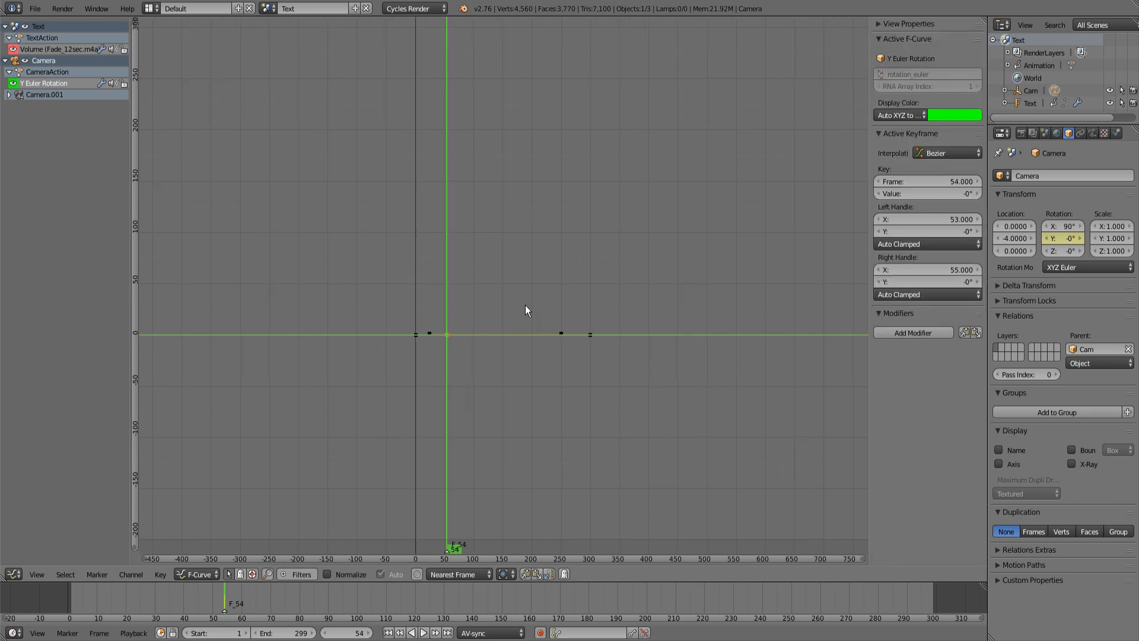
click(10, 95)
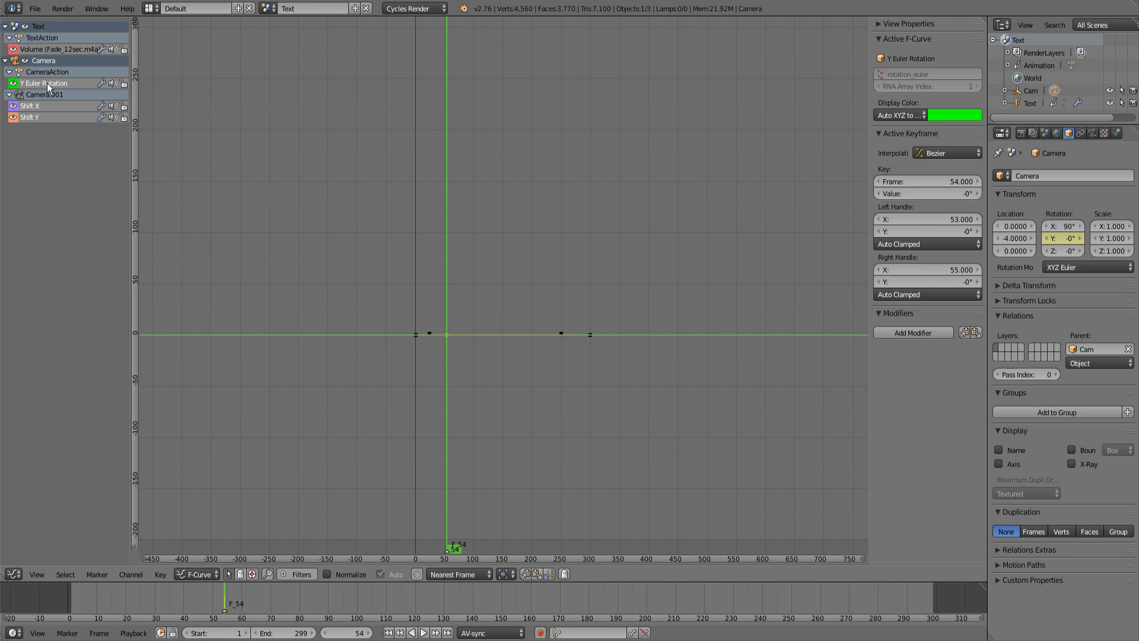
click(35, 108)
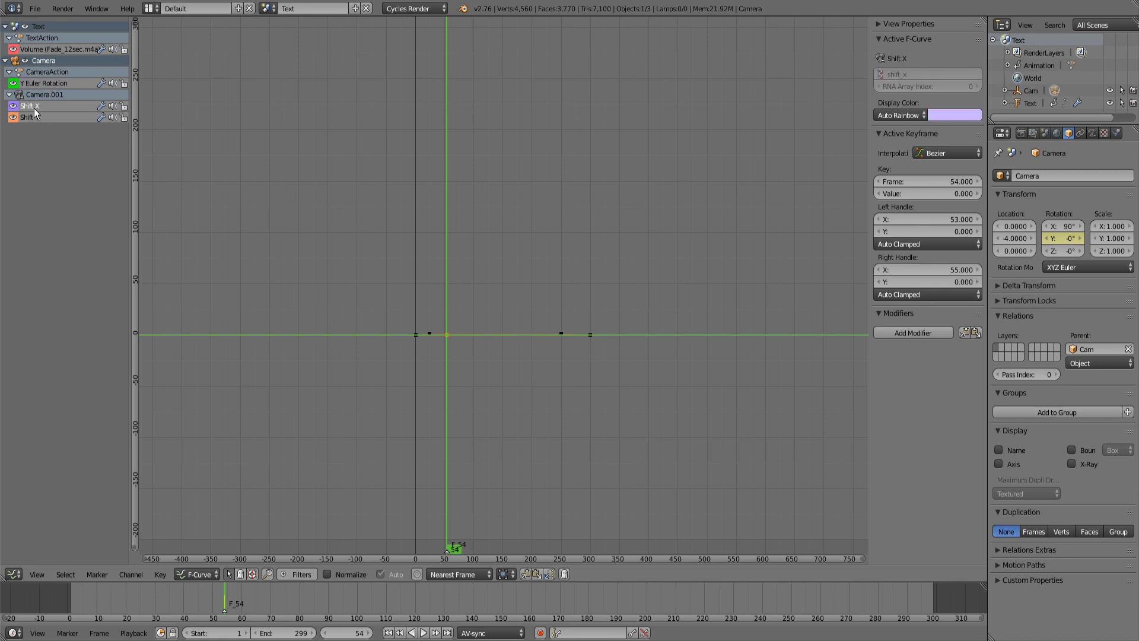
scroll(529, 373, up, 3)
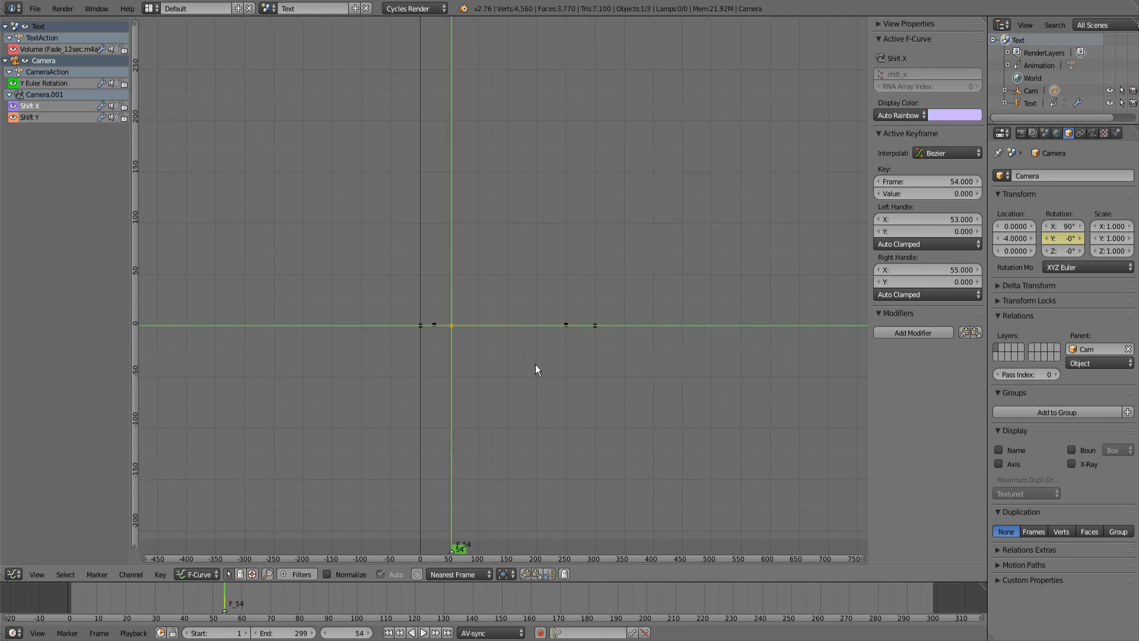
click(913, 336)
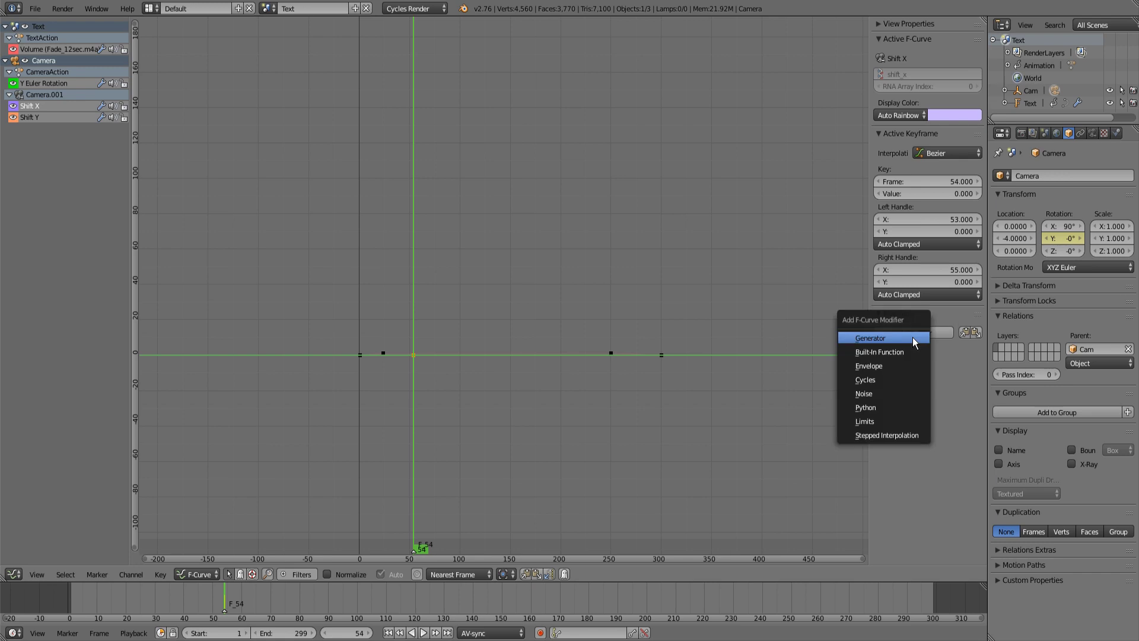
click(883, 394)
scroll(775, 391, up, 3)
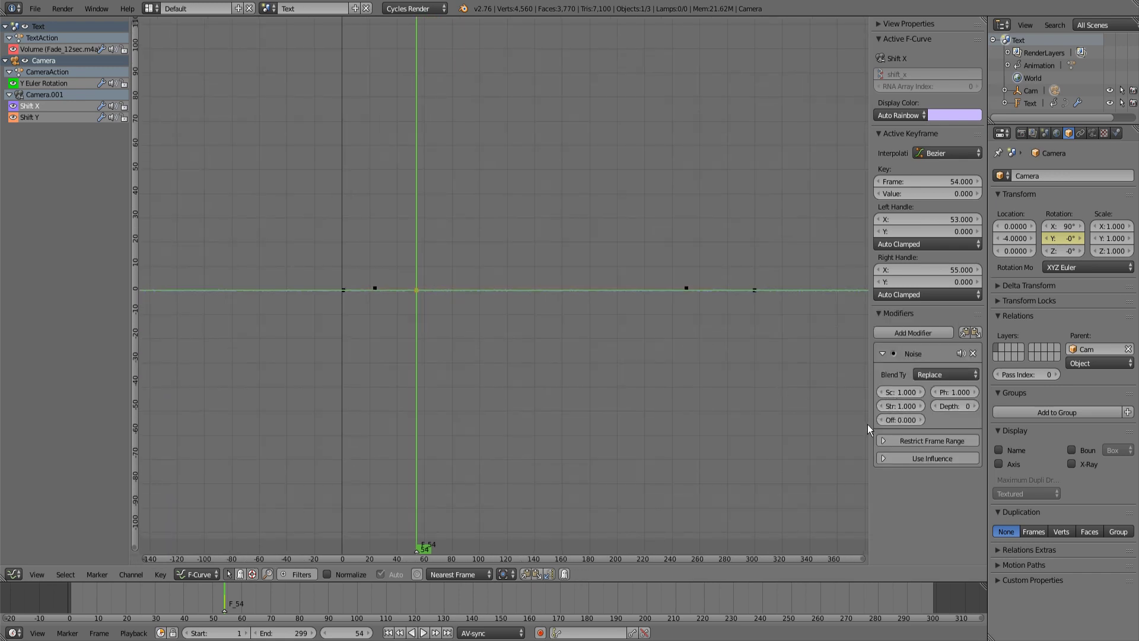
mouse_move(871, 428)
mouse_down()
mouse_move(830, 432)
mouse_move(851, 432)
mouse_up()
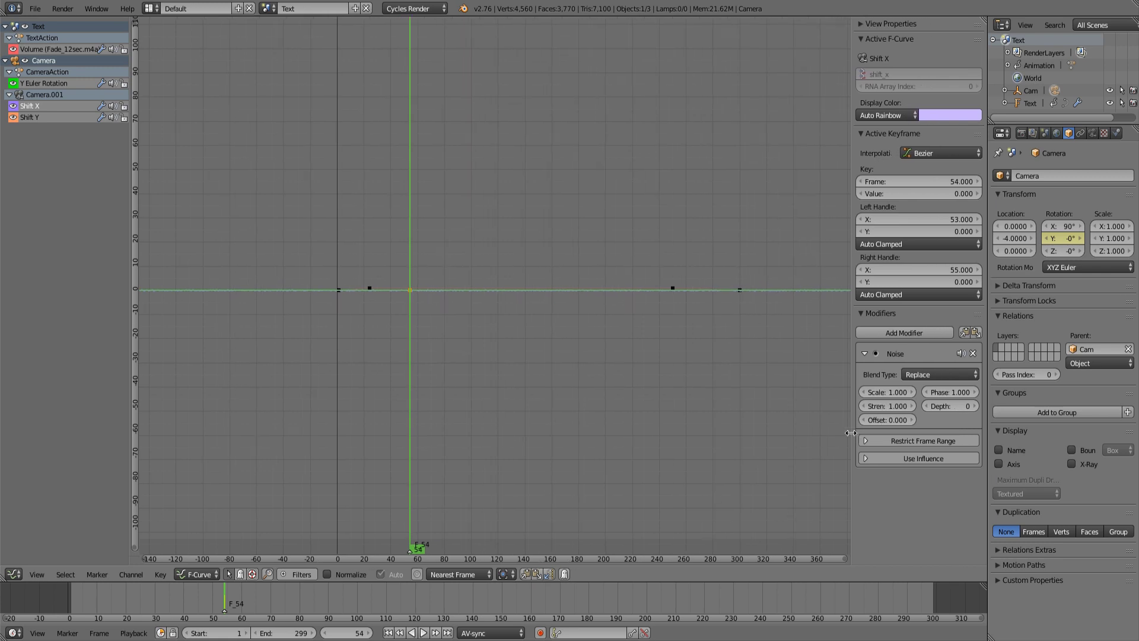
Set the scale of the Shift X curve's Noise modifier to 25.
ctrl+middle_drag(490, 357, 577, 372)
scroll(577, 371, up, 4)
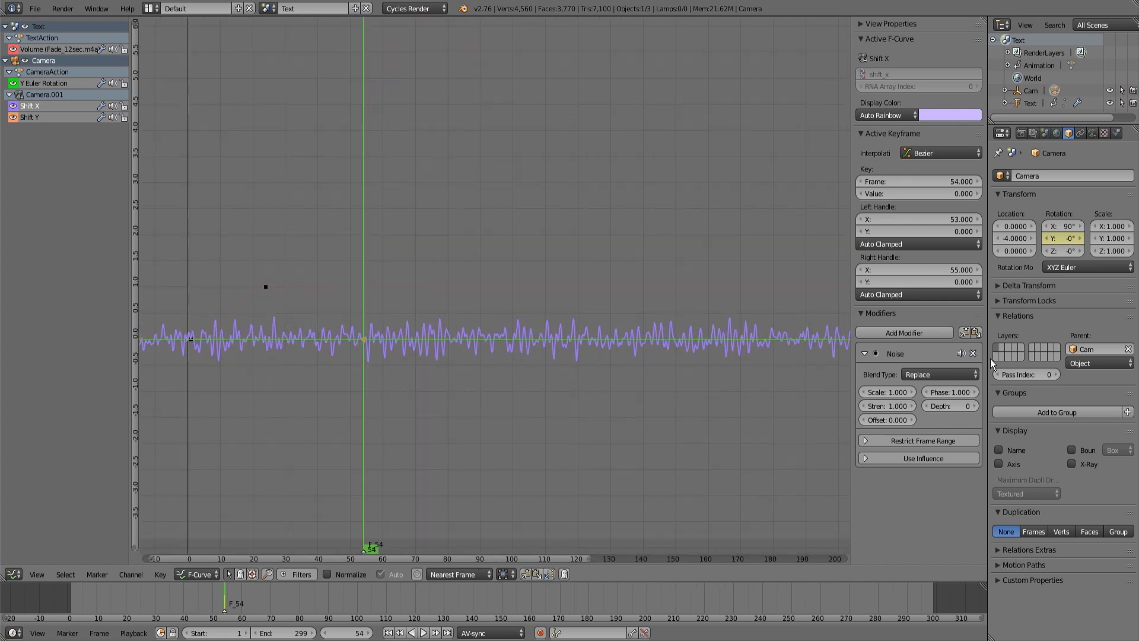
click(881, 392)
text(25)
key(Return)
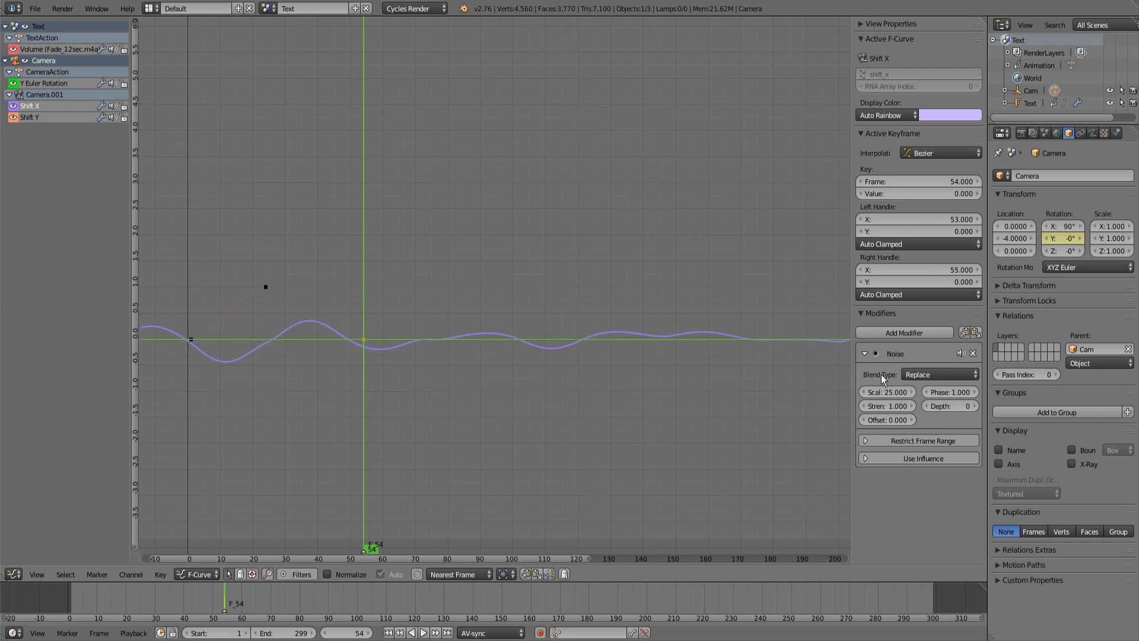
middle_drag(571, 413, 578, 409)
scroll(497, 393, down, 1)
middle_drag(501, 392, 512, 394)
scroll(512, 393, up, 1)
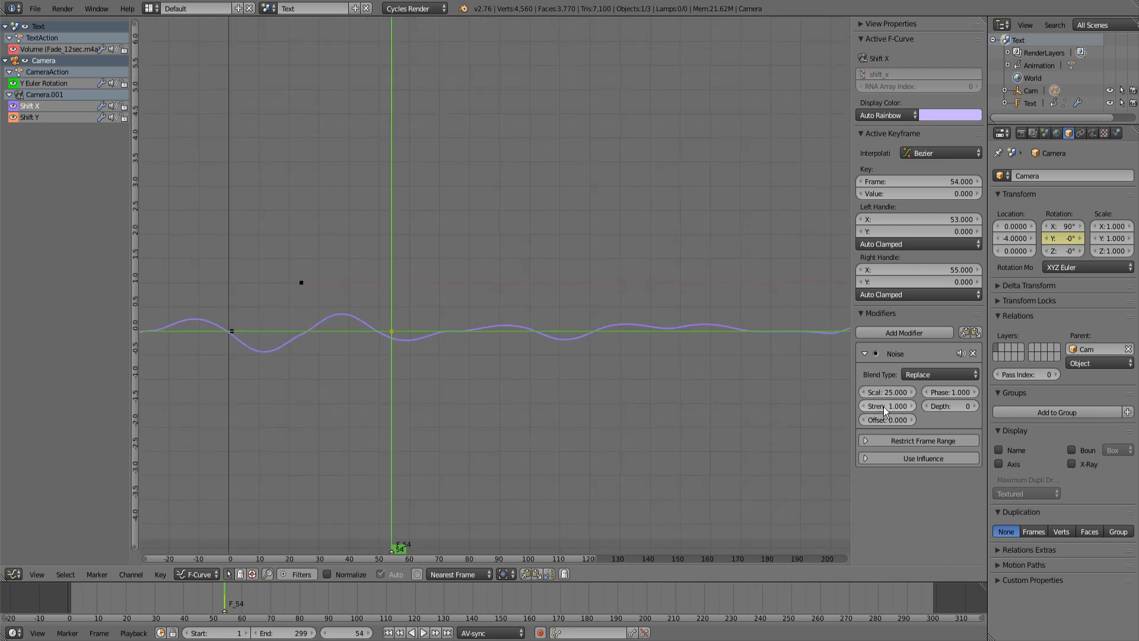
Show the camera's lens settings and set the strength of the Shift X Noise modifier to 0.075.
click(1094, 133)
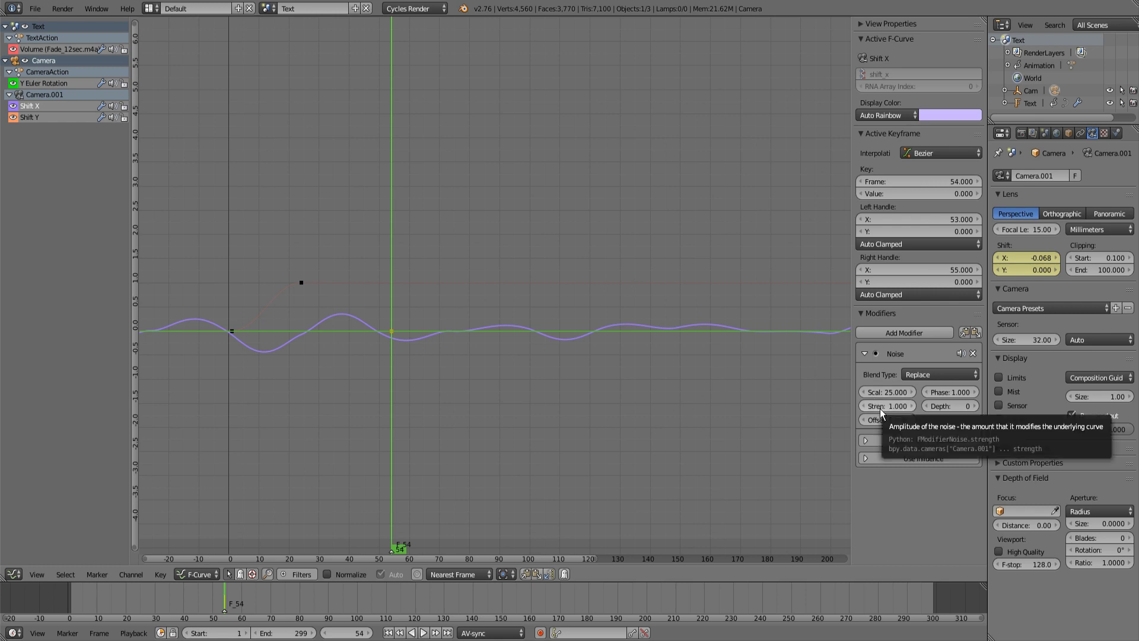
drag(880, 408, 873, 409)
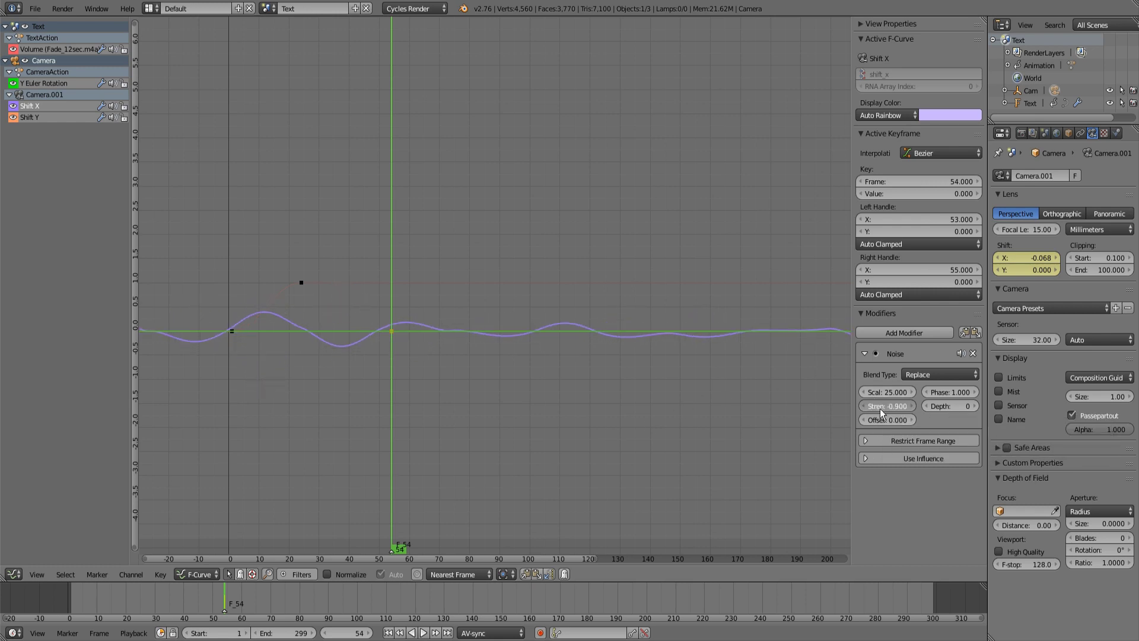
key(Escape)
click(888, 406)
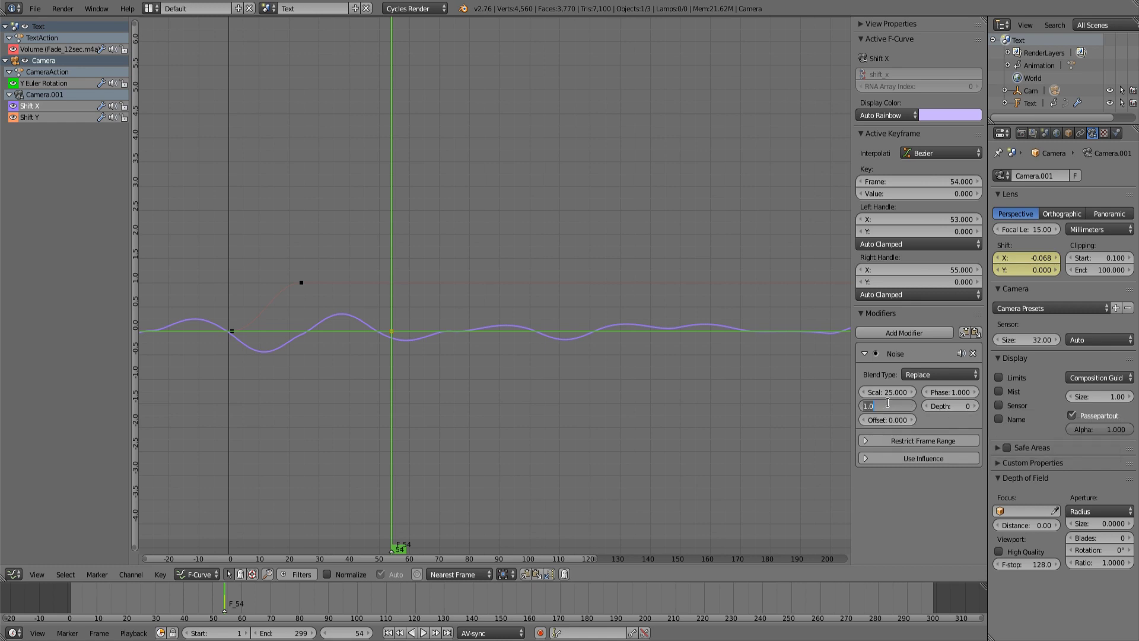
key(BackSpace)
text(.075)
key(Return)
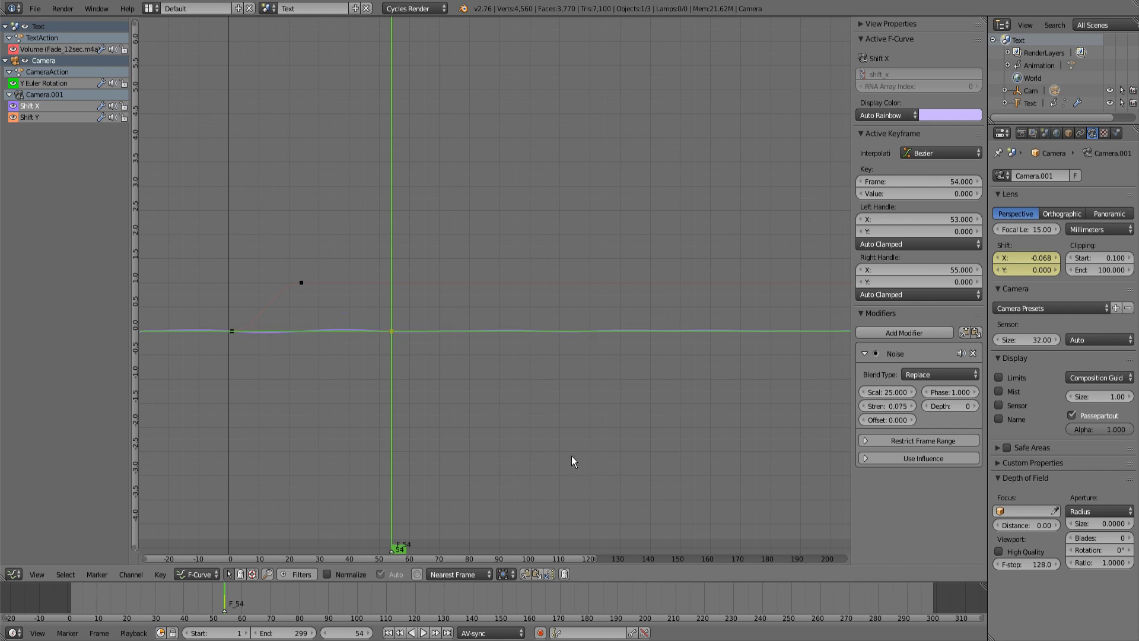
key(Home)
ctrl+middle_drag(566, 436, 556, 461)
middle_drag(556, 461, 535, 380)
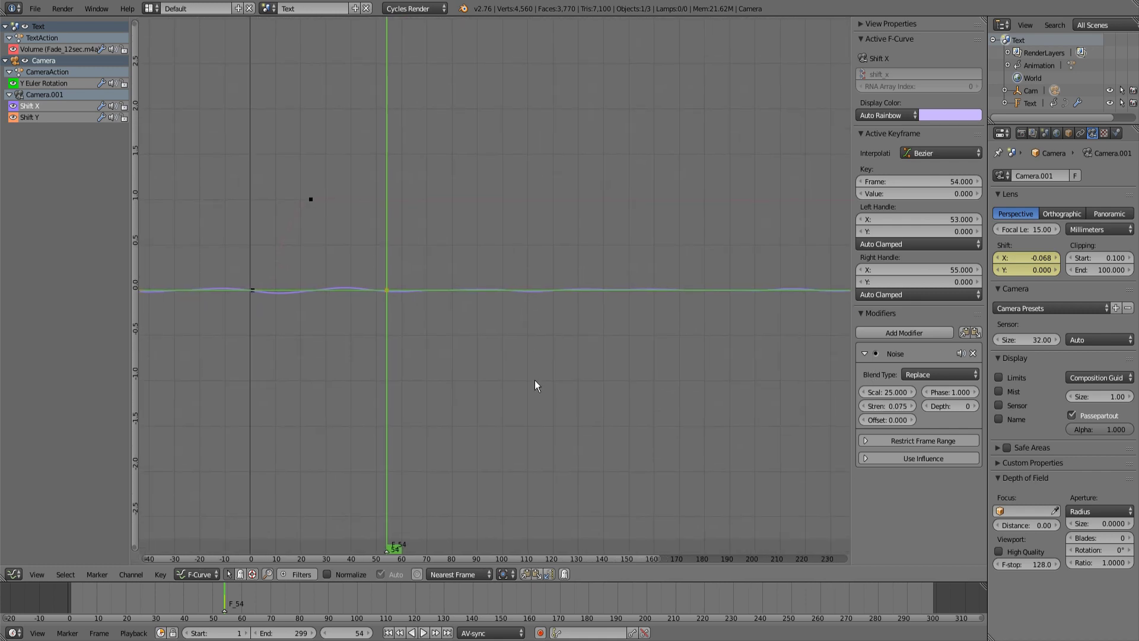
Restrict the Shift X Noise modifier to a frame range with its start at frame 54.
click(912, 439)
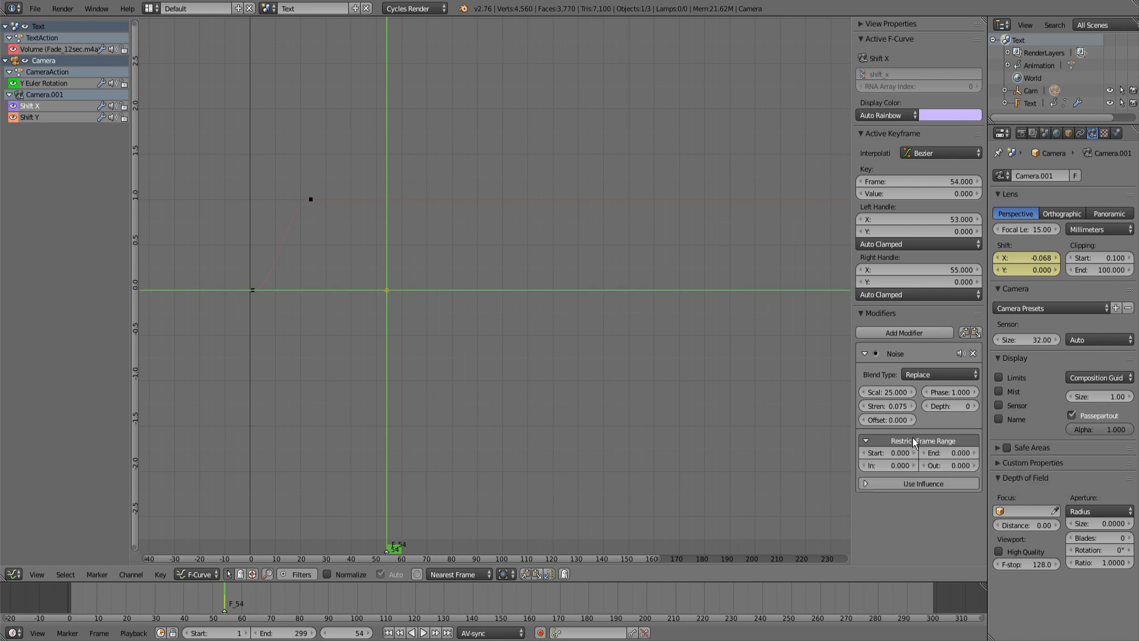
click(885, 452)
text(54)
key(Return)
scroll(781, 443, down, 3)
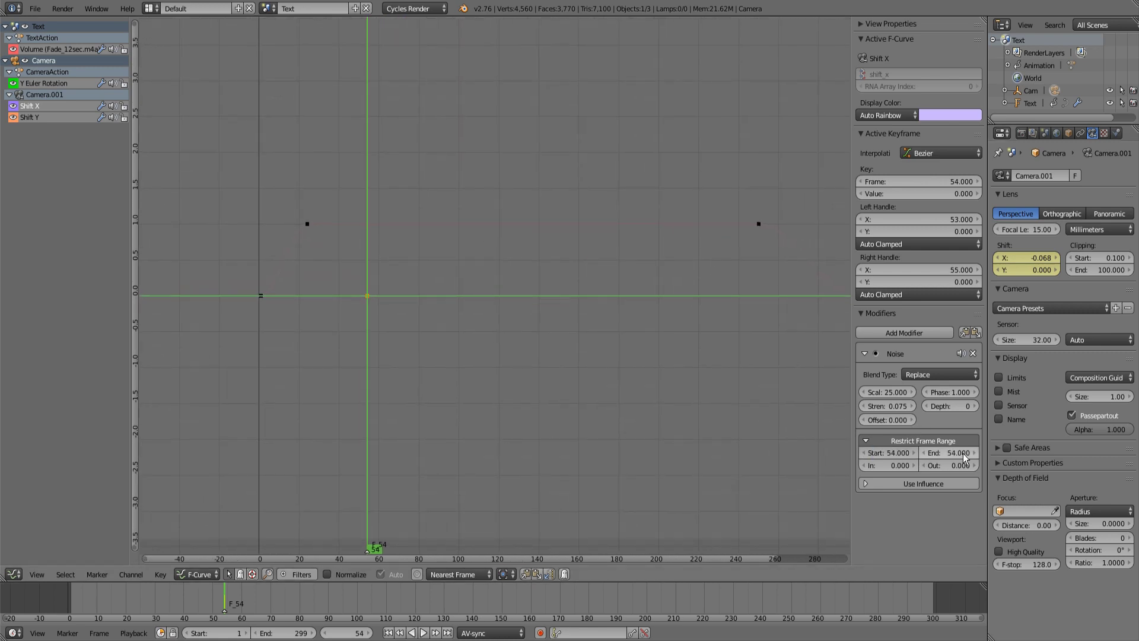
Set the end of the Shift X Noise modifier's restricted frame range to 600.
click(943, 453)
text(6)
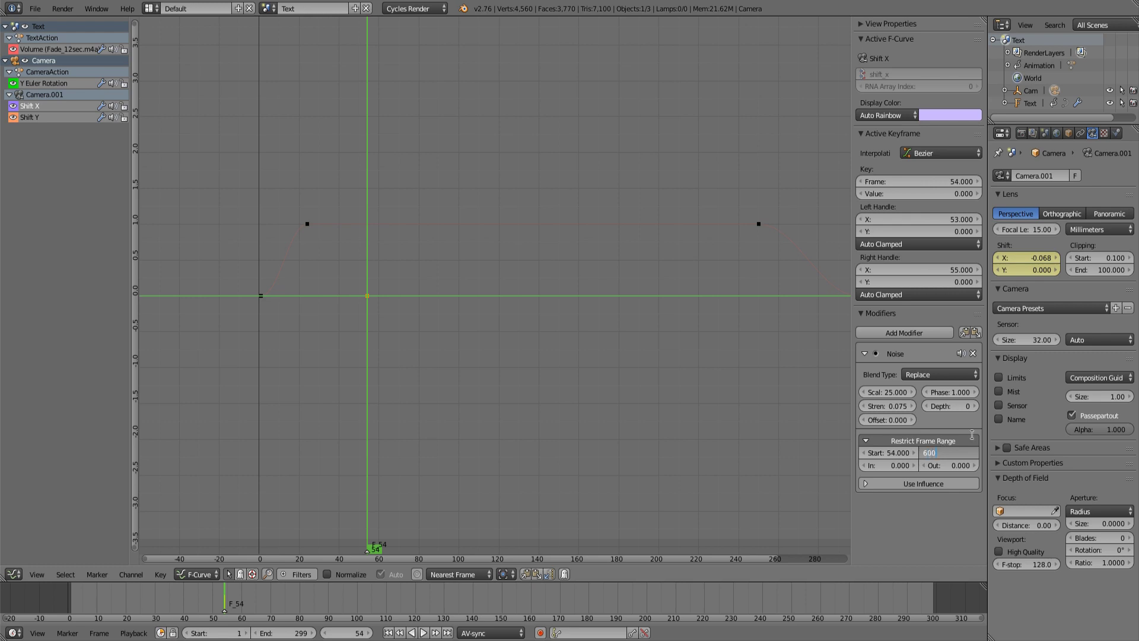
text(00)
key(Return)
scroll(561, 336, down, 2)
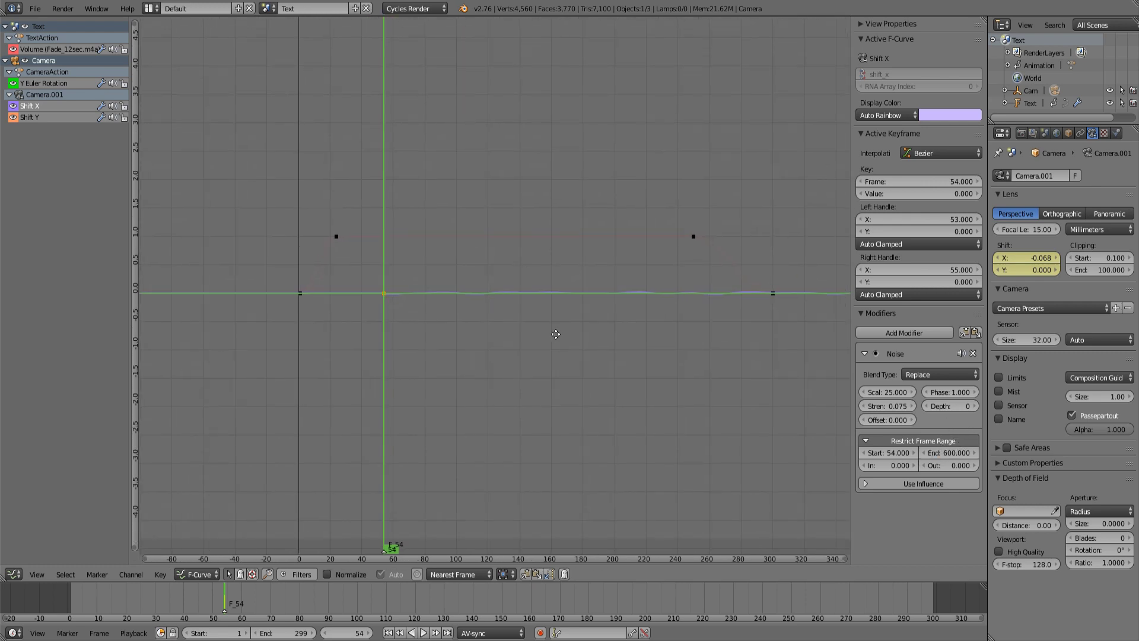
mouse_move(555, 334)
ctrl+middle_down()
mouse_move(569, 296)
mouse_move(554, 306)
mouse_move(611, 332)
mouse_move(543, 344)
ctrl+middle_up()
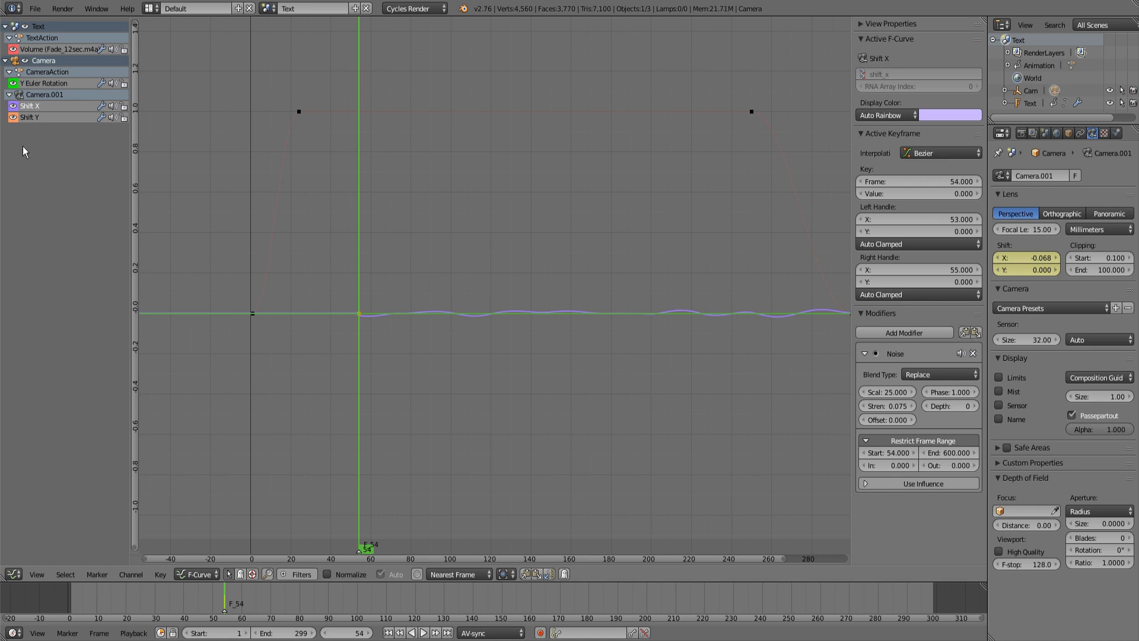
Paste the Shift X Noise modifier onto the Shift Y curve and set its strength to 0.05.
click(29, 117)
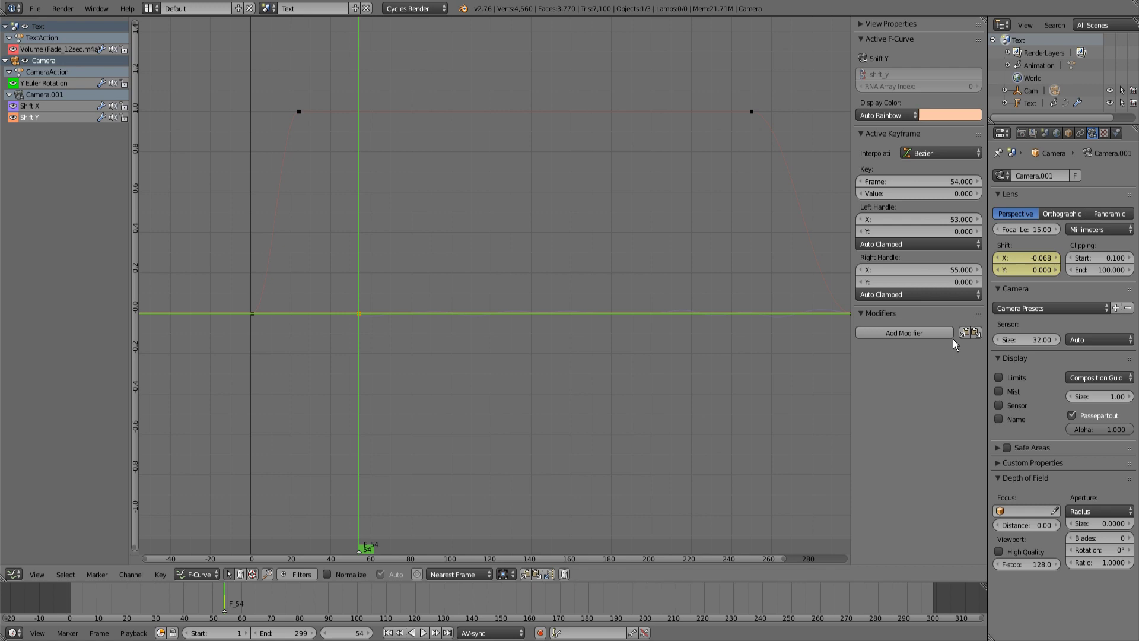
click(975, 333)
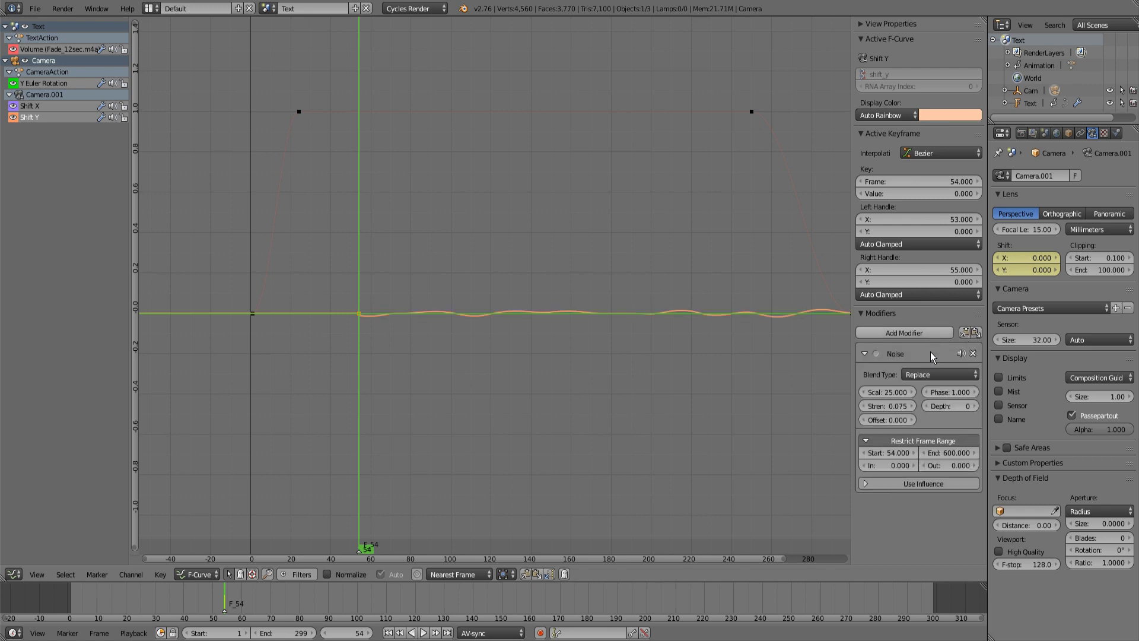
click(877, 407)
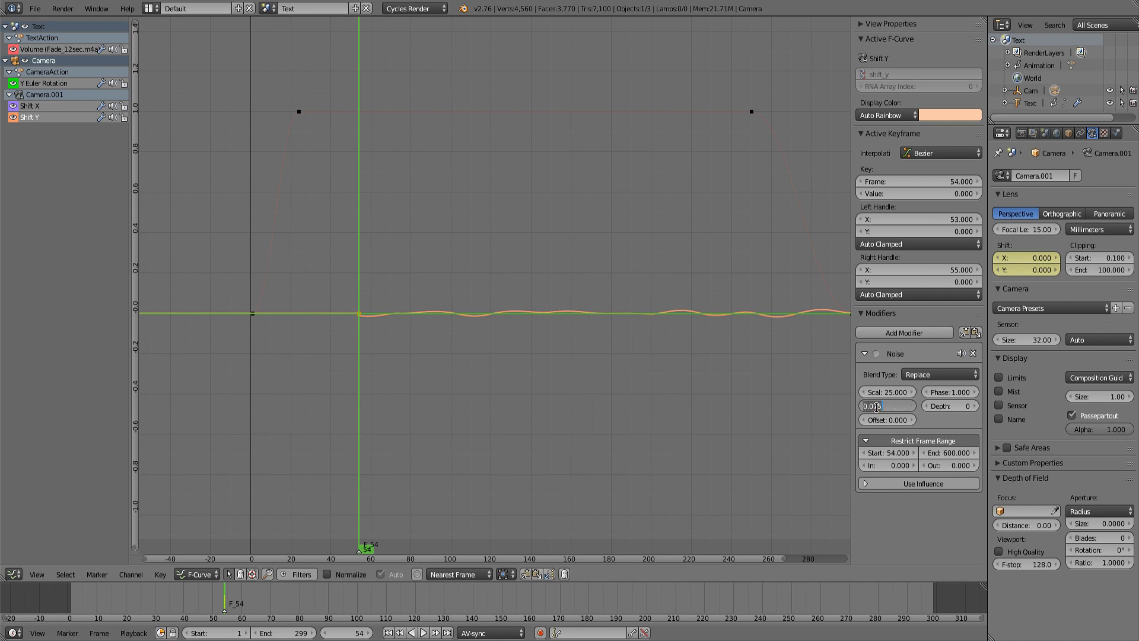
drag(886, 407, 874, 414)
text(5)
key(Return)
scroll(475, 393, up, 2)
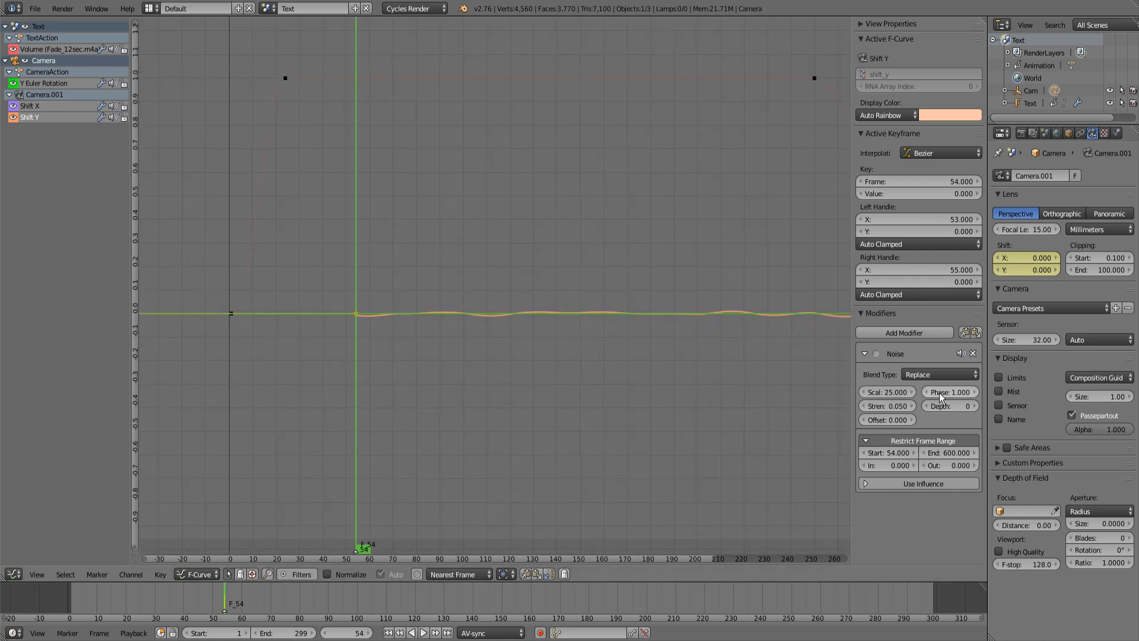
Set the phase of the Shift Y Noise modifier to 126.8 so its curve differs from Shift X.
drag(939, 393, 1023, 393)
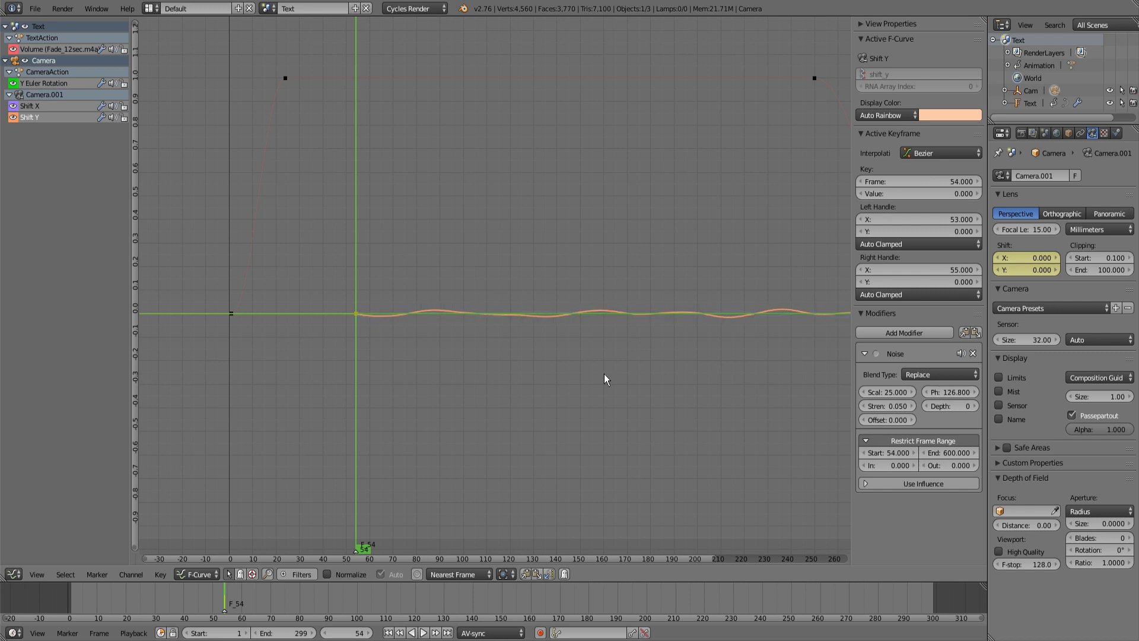
ctrl+middle_drag(599, 360, 562, 292)
scroll(572, 326, up, 4)
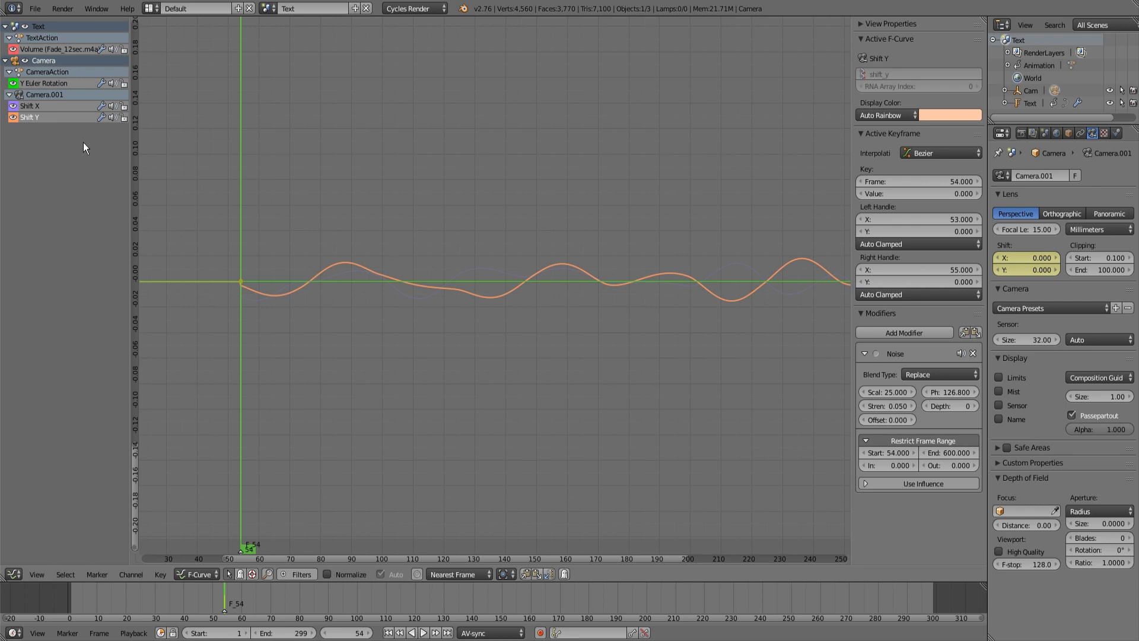
Paste the copied Noise modifier onto the camera's Y Euler Rotation curve.
click(45, 83)
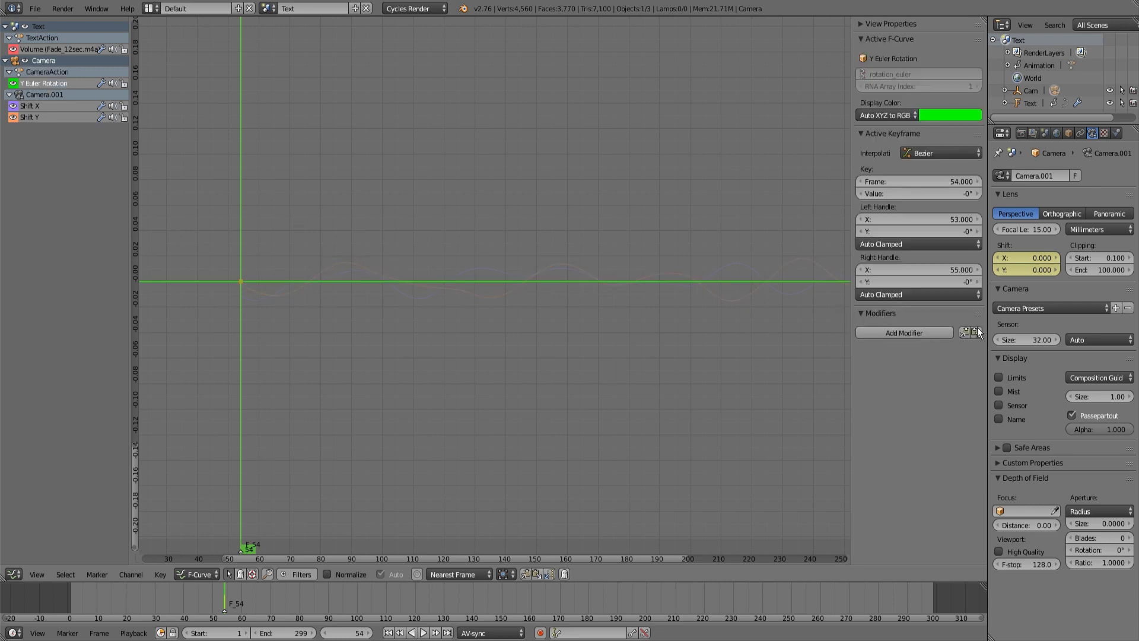
click(976, 332)
scroll(668, 360, down, 9)
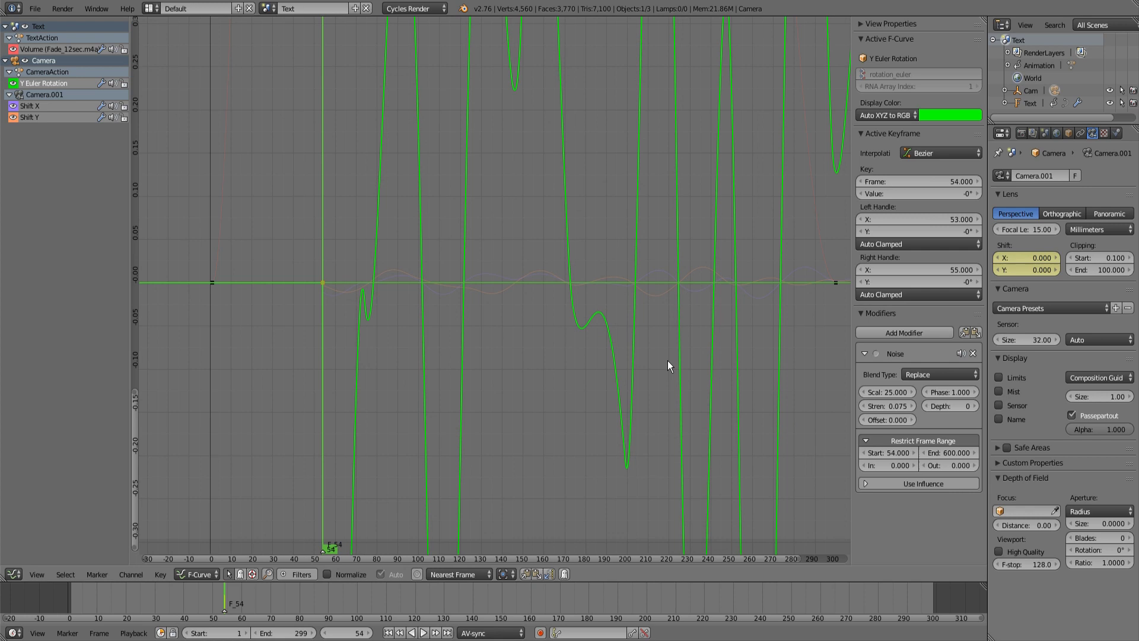
ctrl+middle_drag(688, 322, 713, 433)
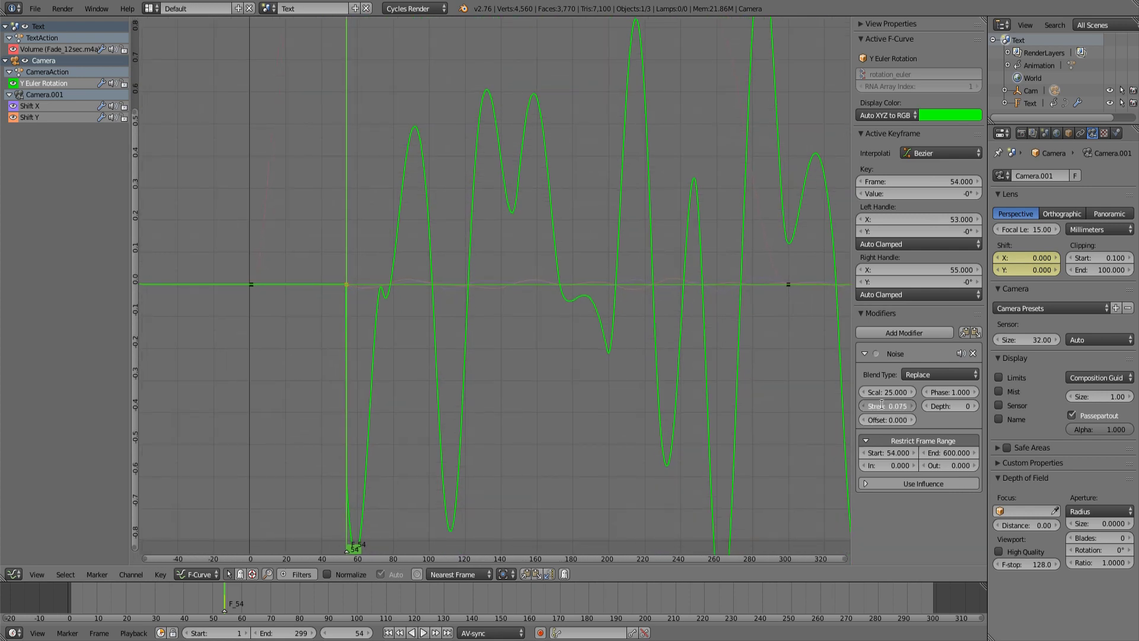
Set the Y Euler Rotation Noise modifier's strength to 0.1, scale to 20 and phase to -117.6.
click(882, 405)
text(0.1)
key(Return)
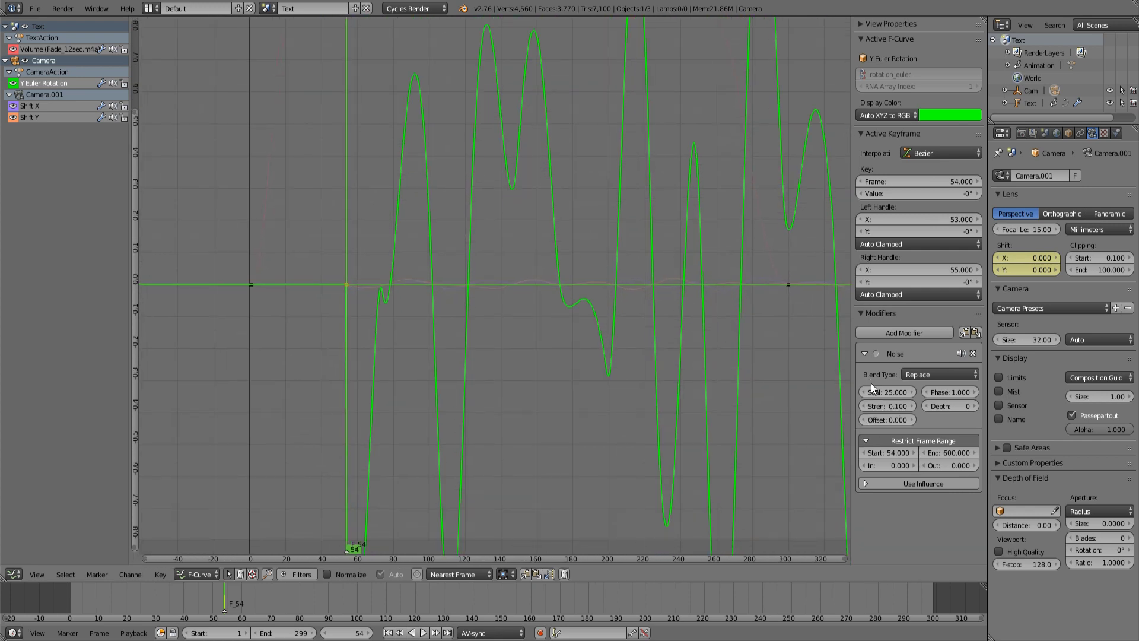
click(879, 394)
text(20)
key(Return)
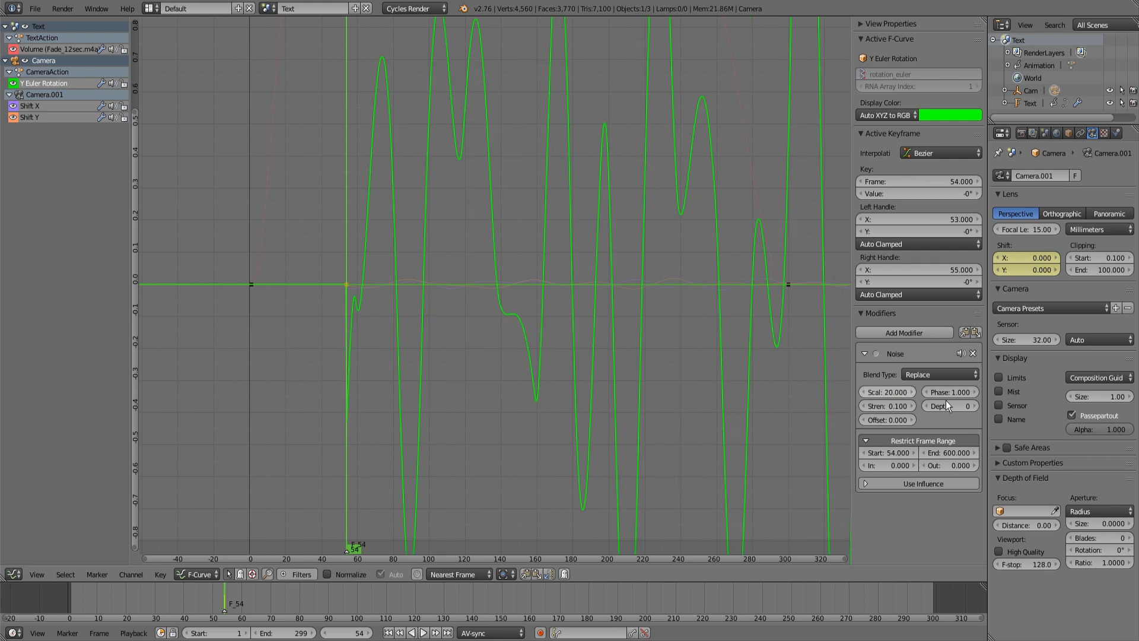
drag(962, 391, 3, 575)
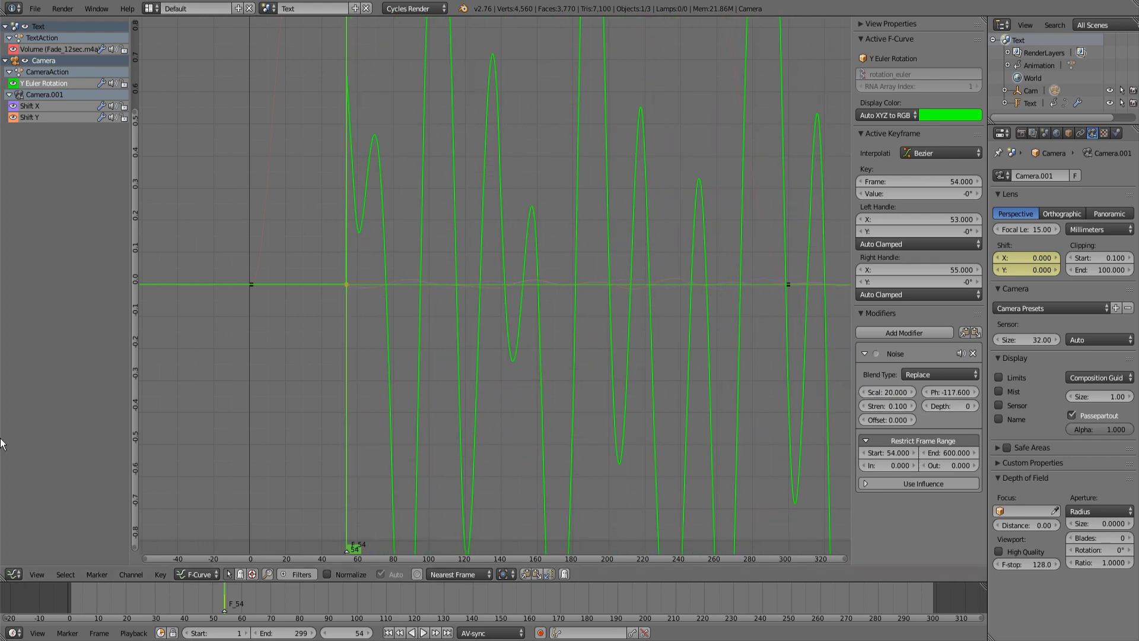
Switch from the Graph Editor to the 3D View and play back the camera shake animation.
click(13, 574)
click(17, 557)
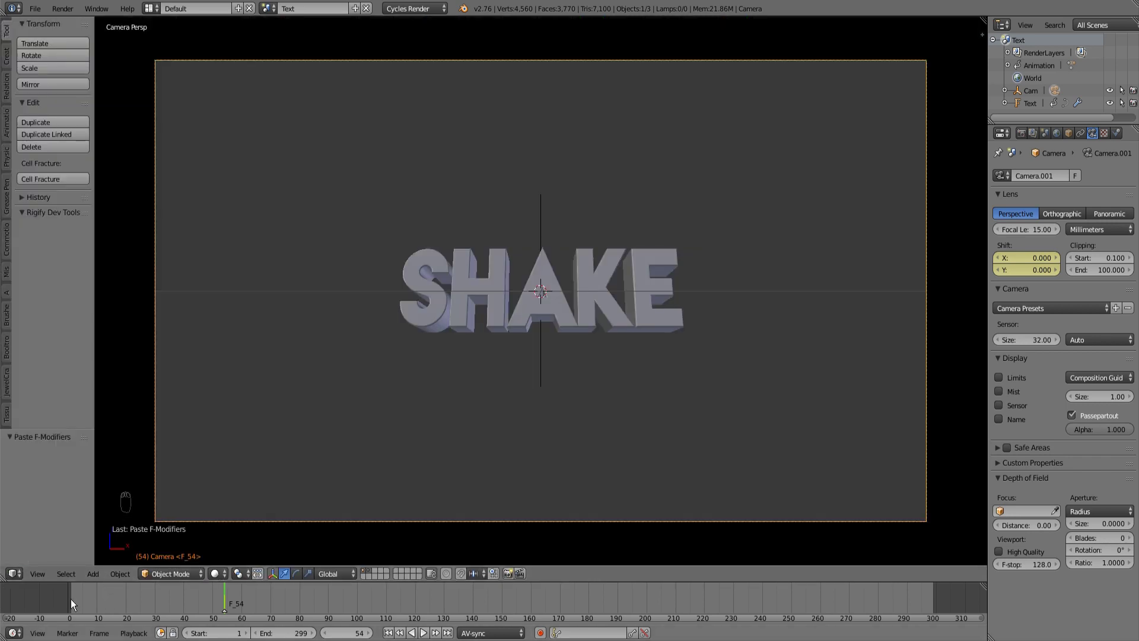
key(alt+a)
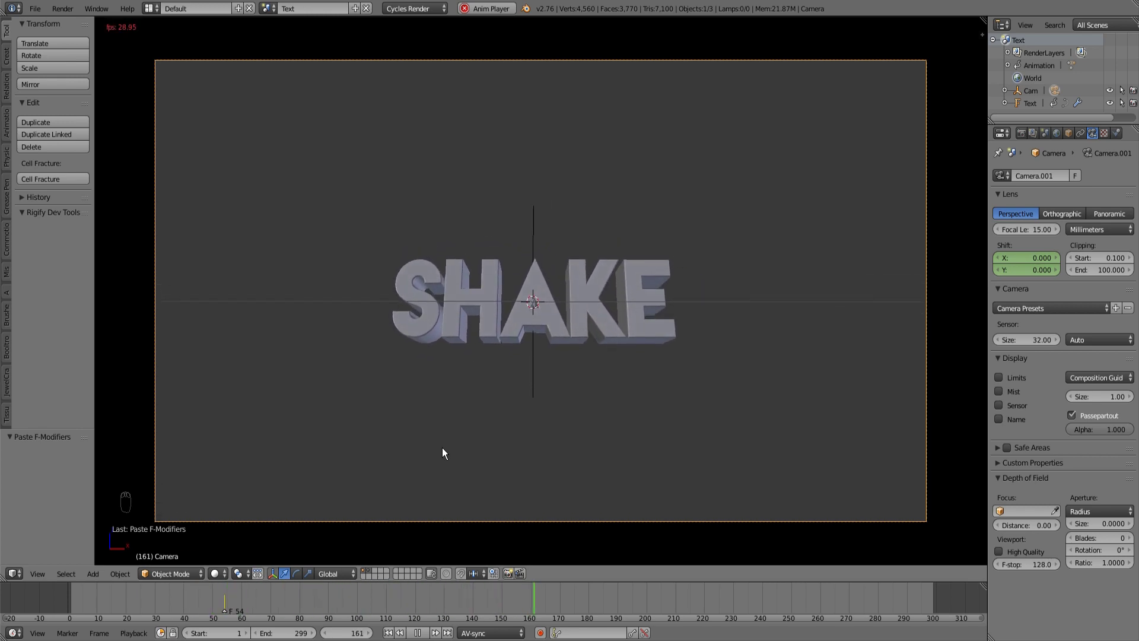
key(alt+a)
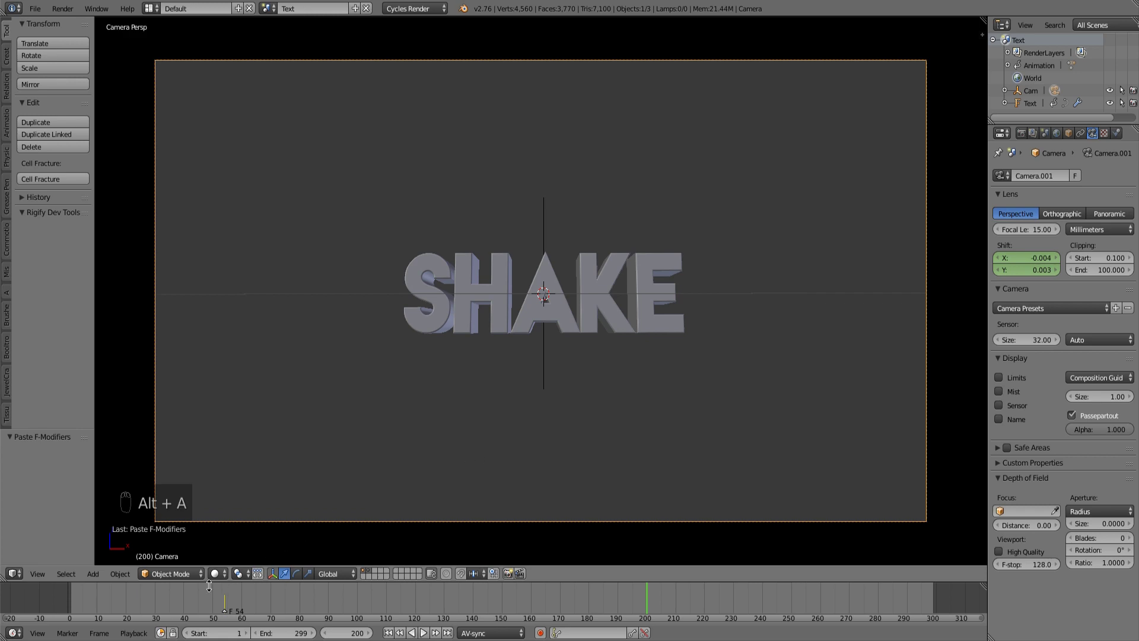
Scrub and play around frame 54 to examine how the camera shake starts.
drag(181, 599, 226, 596)
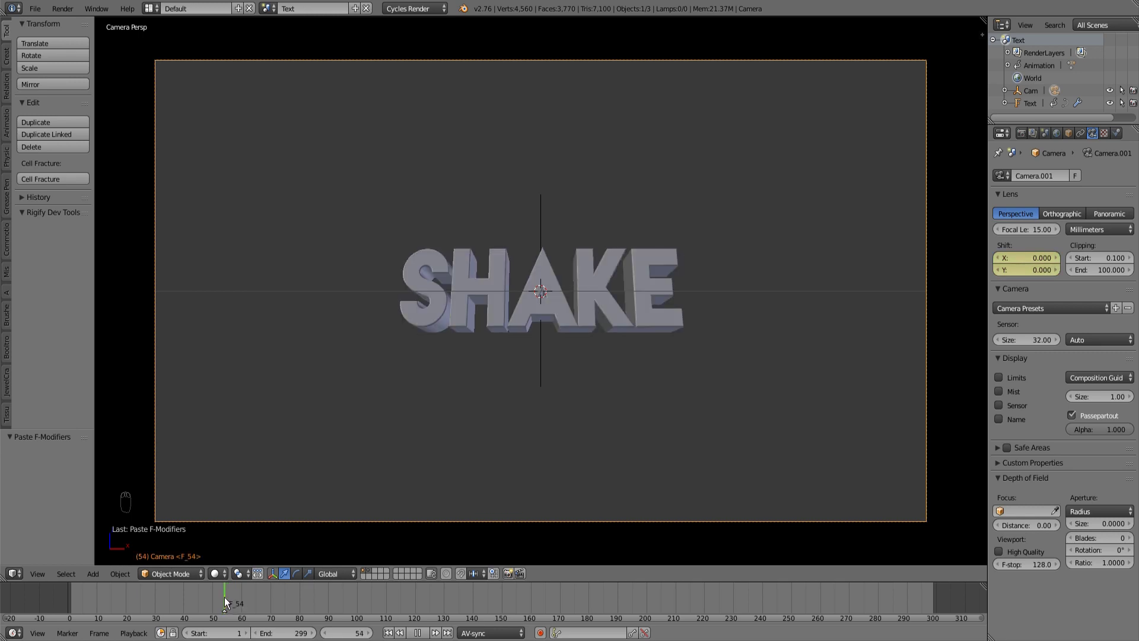
click(226, 597)
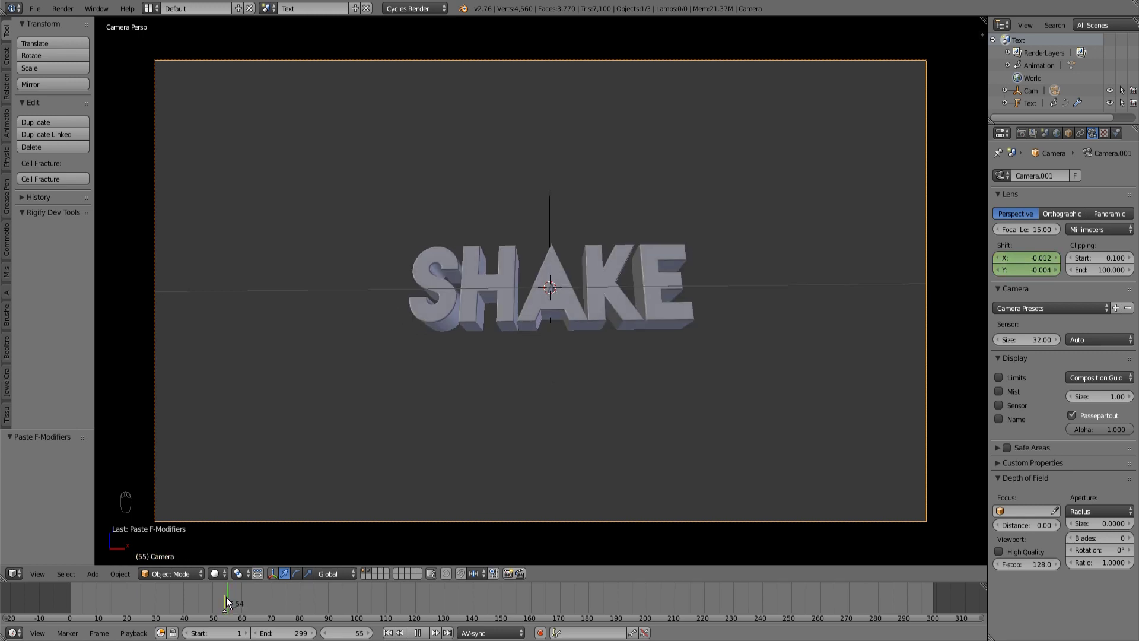
key(alt+a)
click(206, 606)
Return to the Graph Editor and set the In value of the Y Euler Rotation Noise modifier's frame range to 5.
click(12, 574)
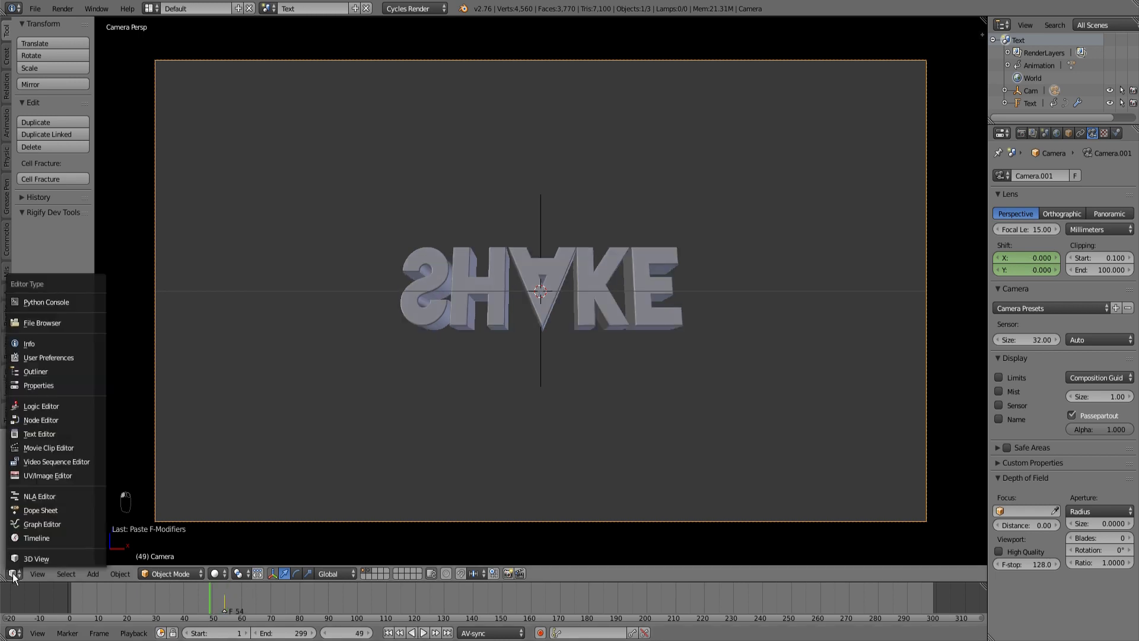
click(59, 520)
scroll(330, 429, down, 4)
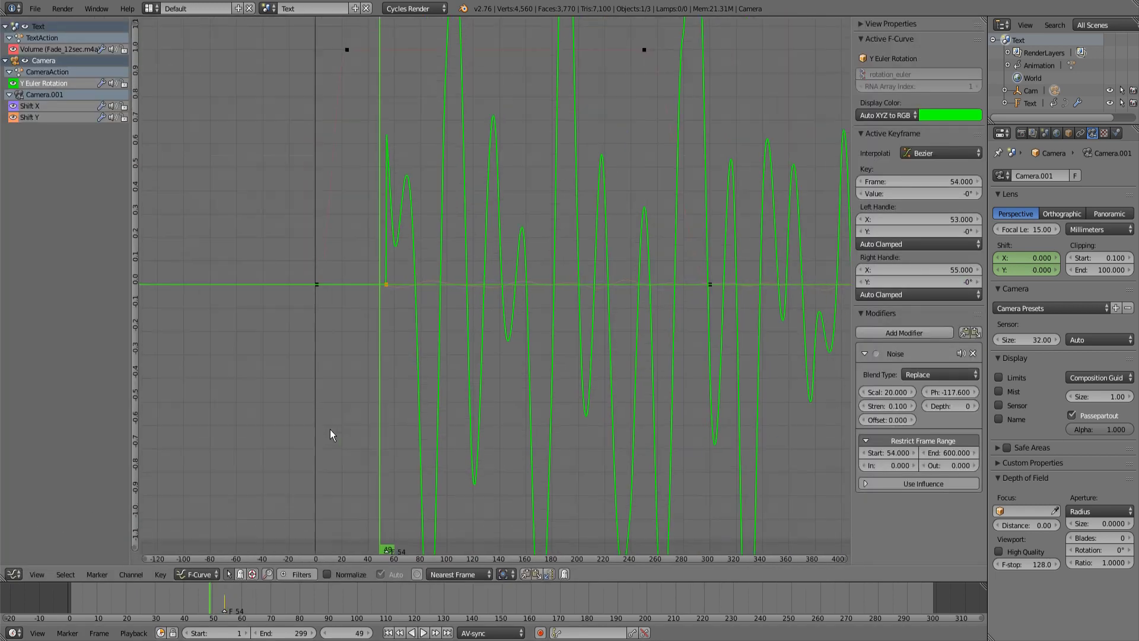
ctrl+middle_drag(457, 339, 580, 371)
scroll(625, 416, up, 6)
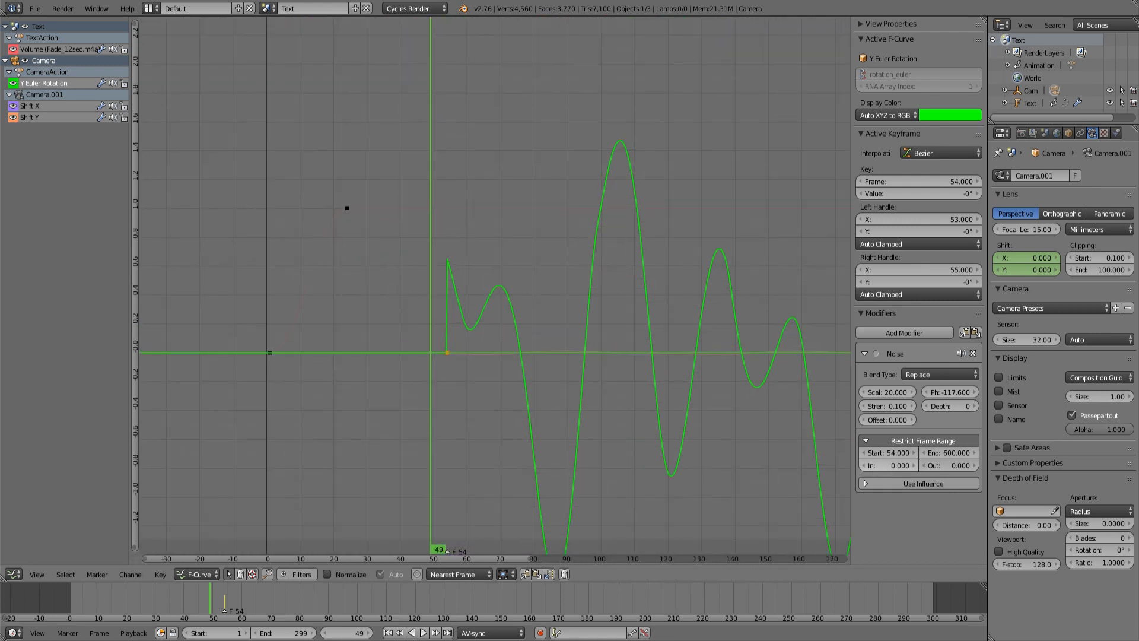
click(881, 466)
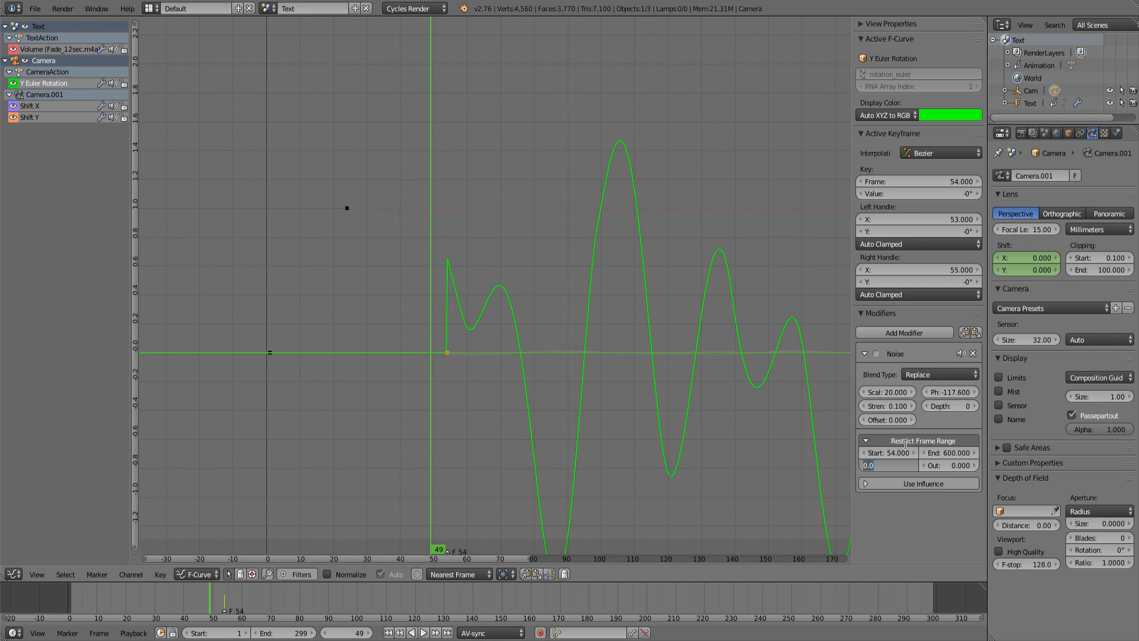
text(5)
key(Return)
middle_drag(515, 418, 546, 428)
scroll(546, 428, up, 3)
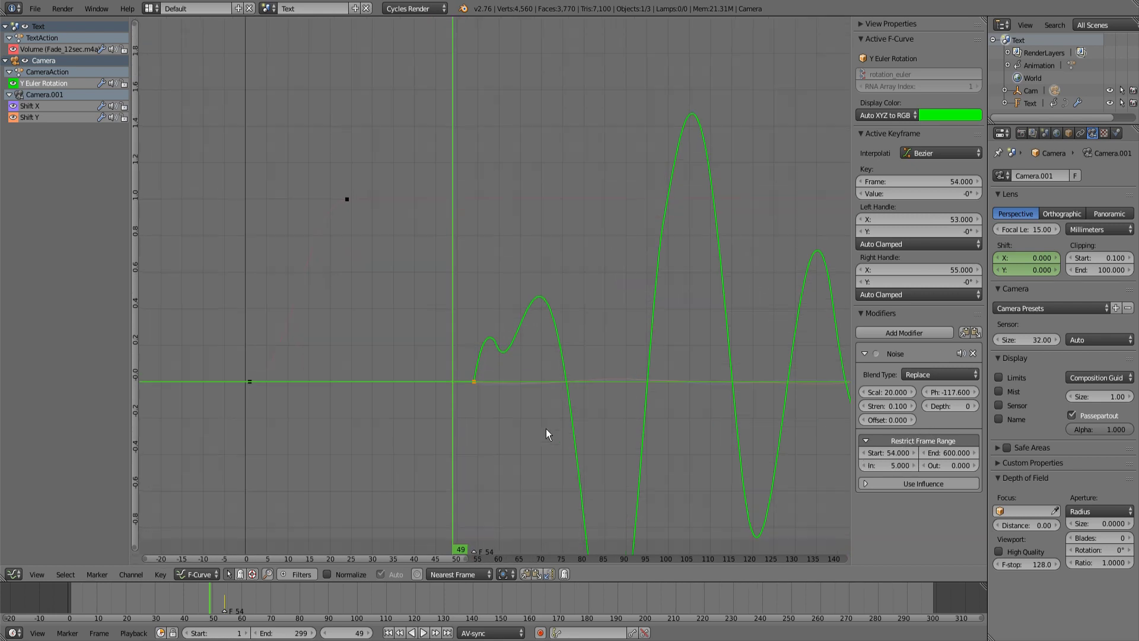
scroll(546, 429, up, 4)
middle_drag(558, 481, 554, 377)
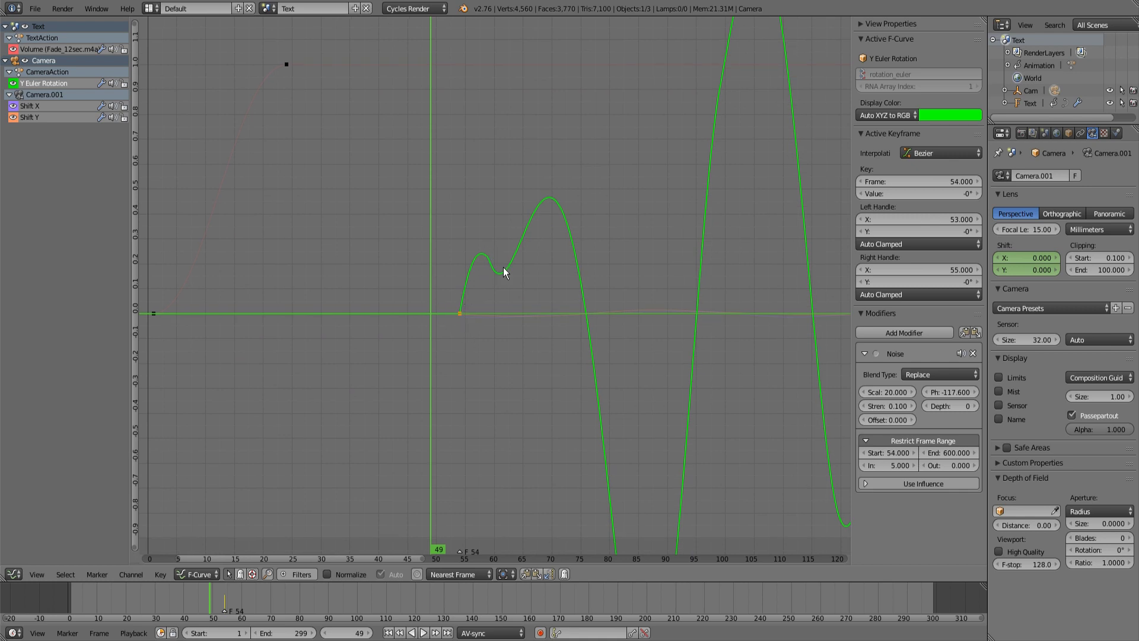
Set the In value of the Noise modifiers on the Shift X and Shift Y curves to 5.
mouse_move(883, 465)
mouse_down()
mouse_move(830, 465)
mouse_move(896, 465)
mouse_up()
click(48, 96)
click(43, 105)
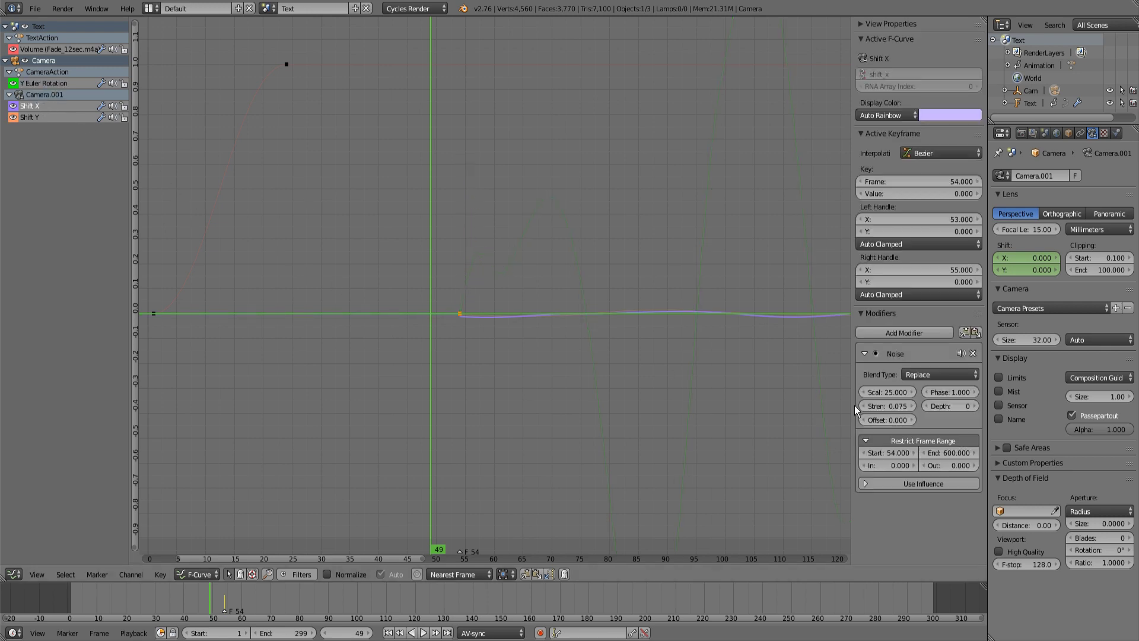
drag(887, 465, 896, 465)
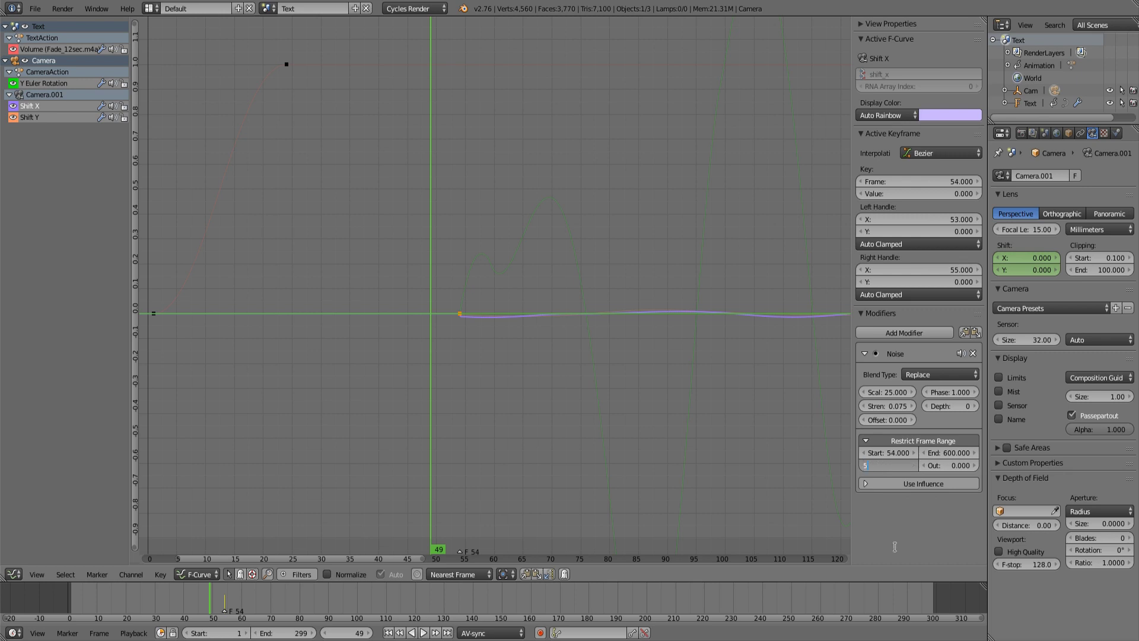
click(35, 120)
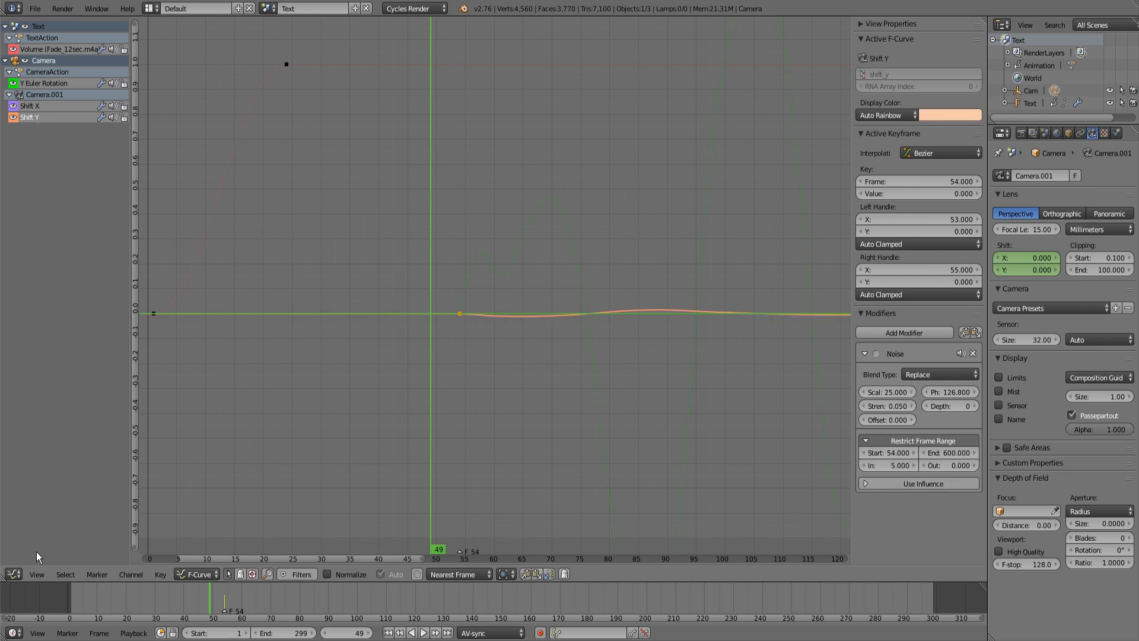
Switch to the 3D View and replay the animation from the start to check the softened shake onset.
click(13, 574)
click(30, 558)
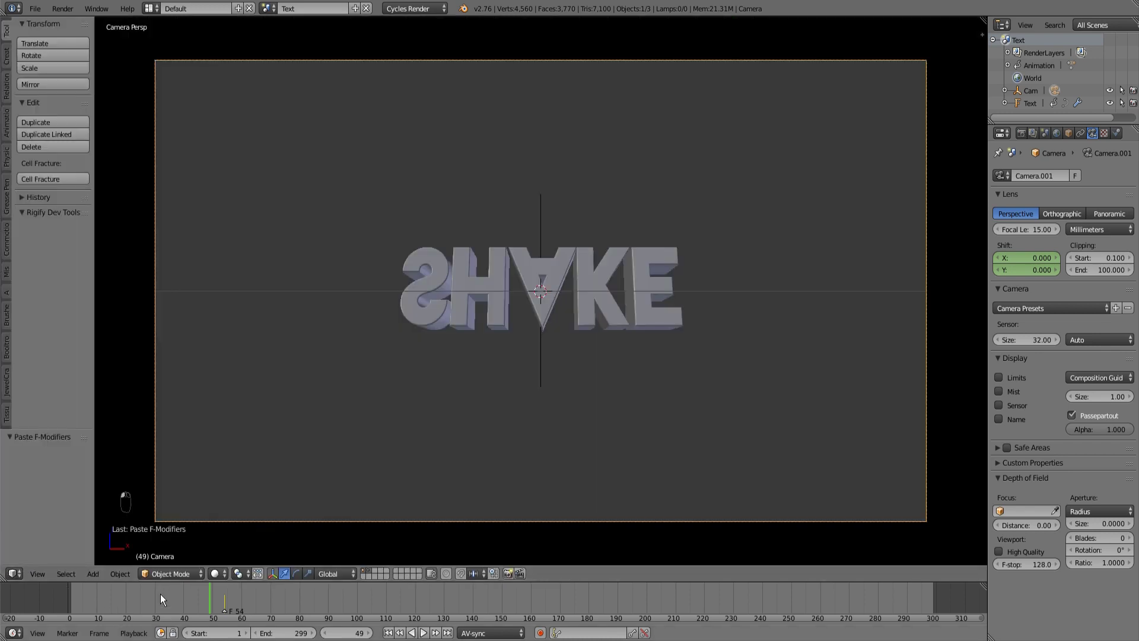
click(67, 601)
key(alt+a)
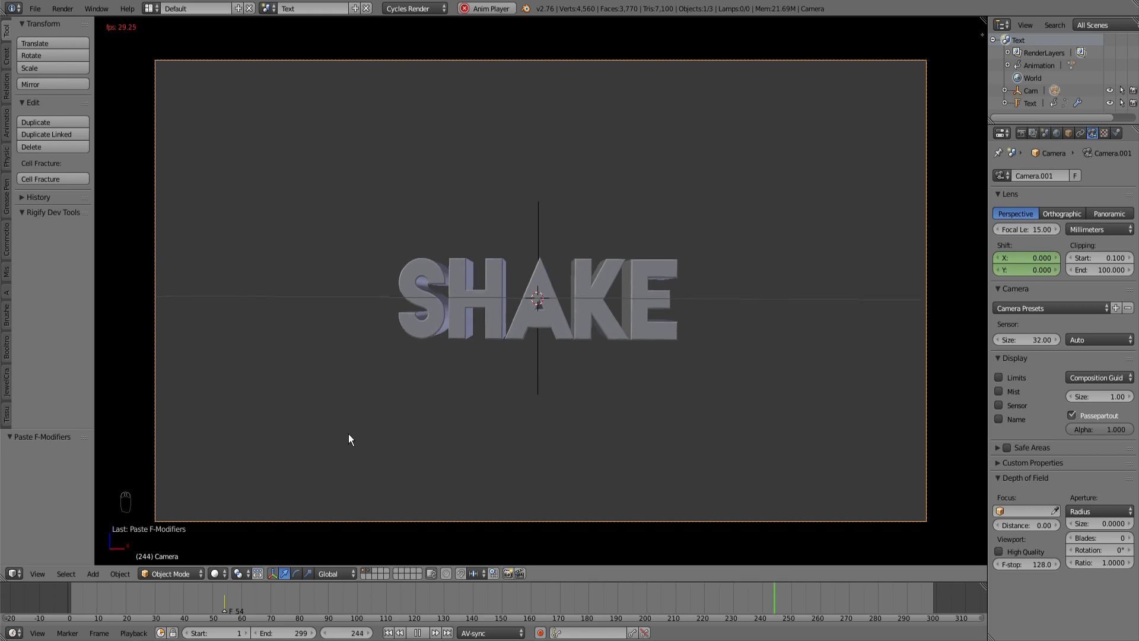
key(alt+a)
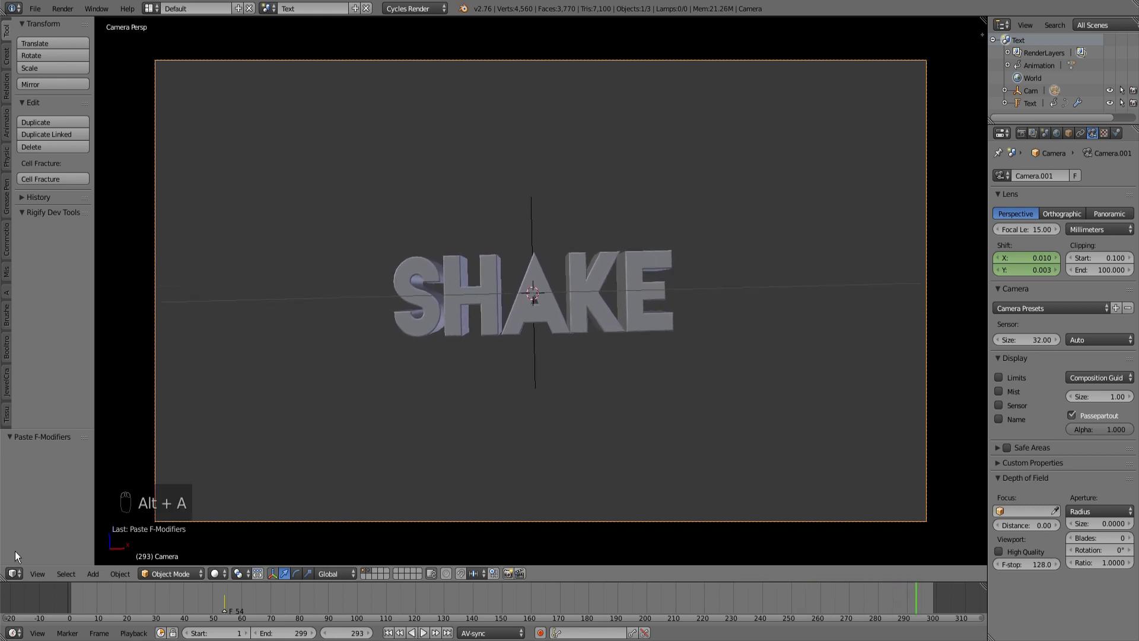
Go back to the Graph Editor and set the In value of the Shift Y Noise modifier to 10.
click(12, 575)
click(58, 522)
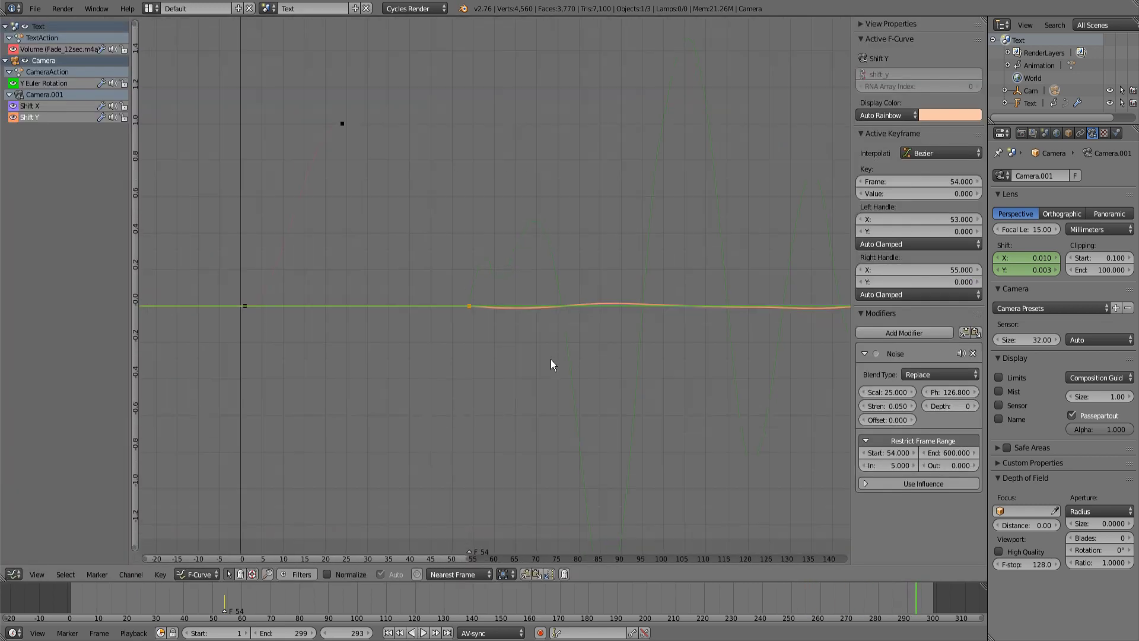
click(889, 466)
text(10)
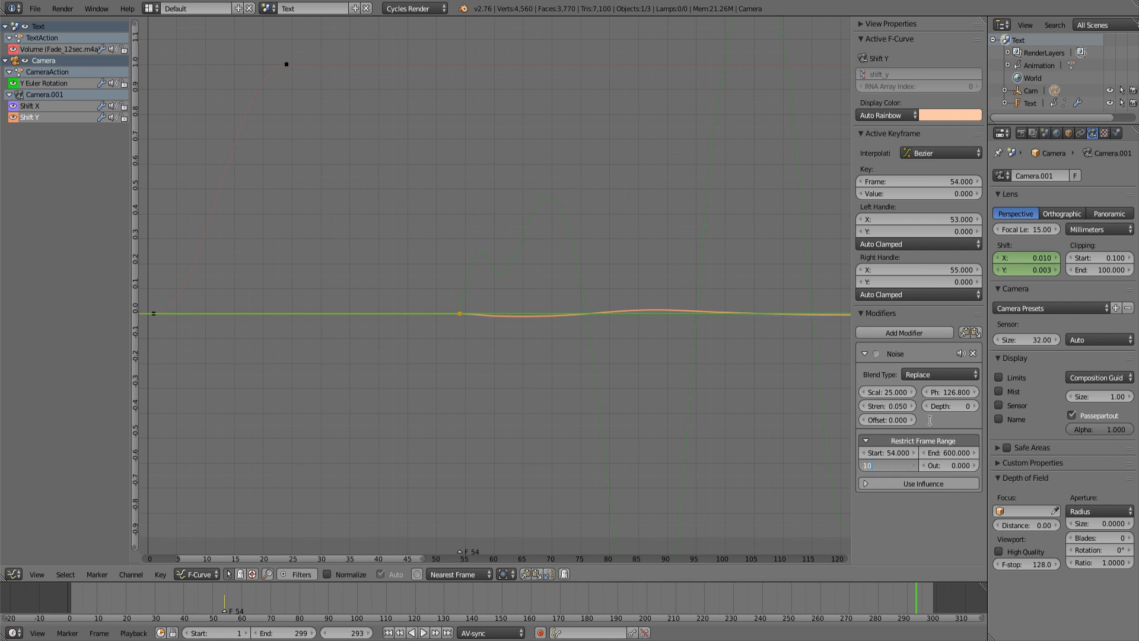
key(Return)
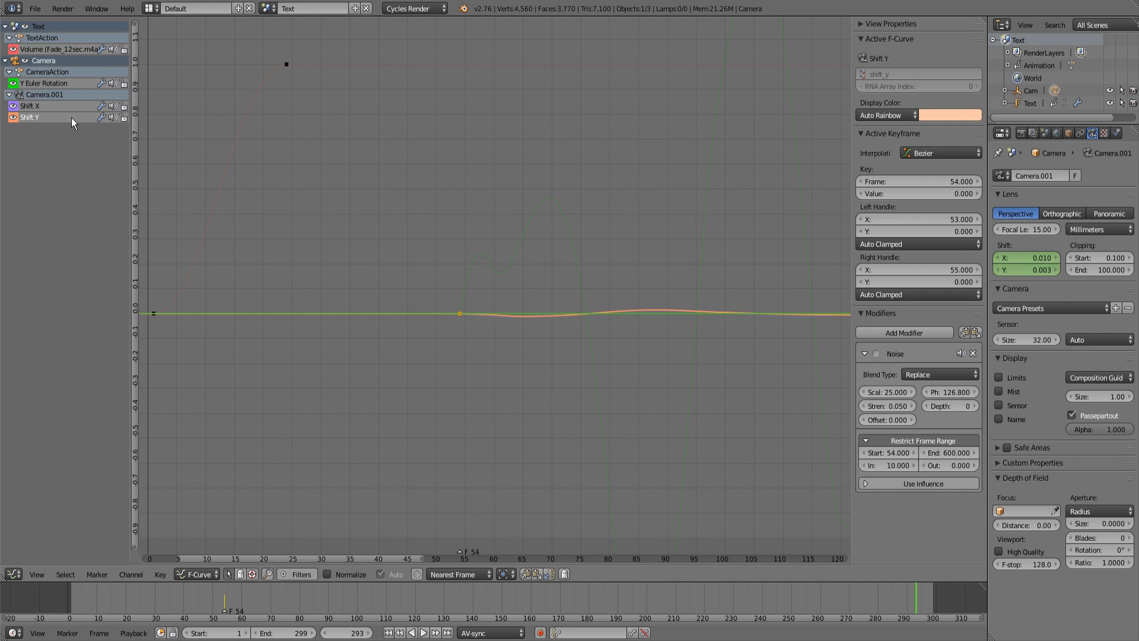
Set the In value of the Noise modifiers on the Shift X and Y Euler Rotation curves to 10.
click(40, 106)
click(882, 465)
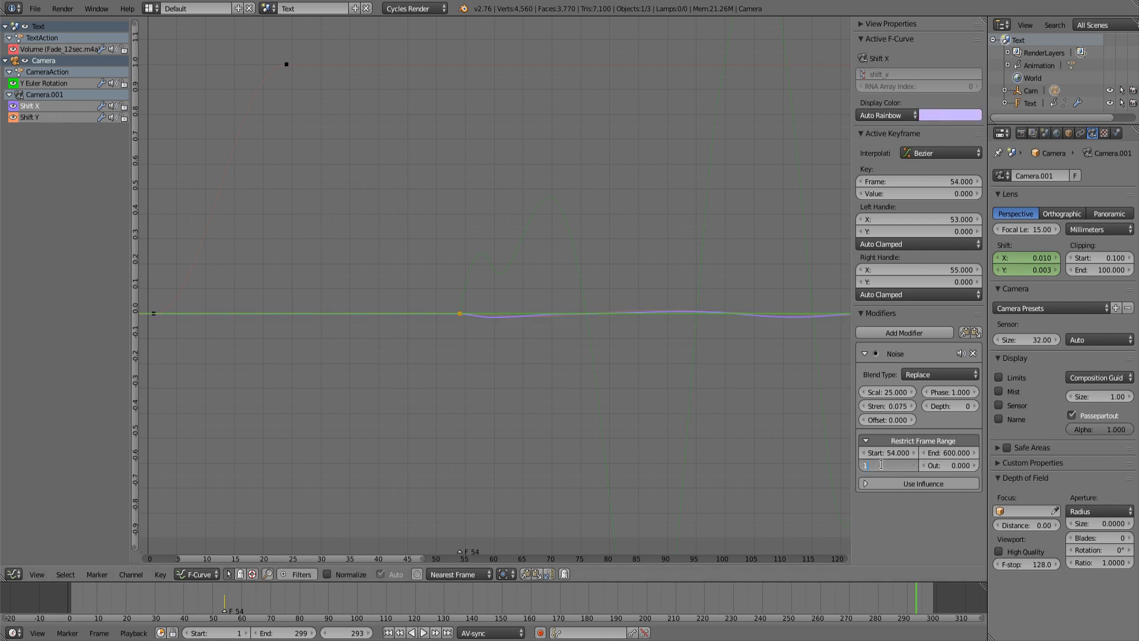
key(Return)
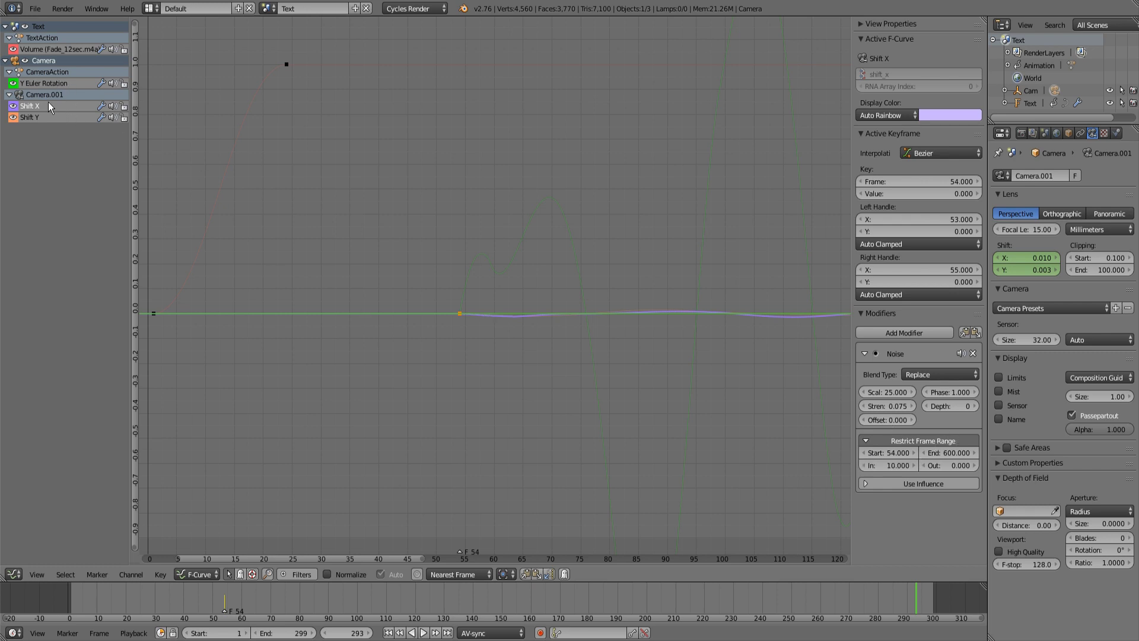
click(45, 83)
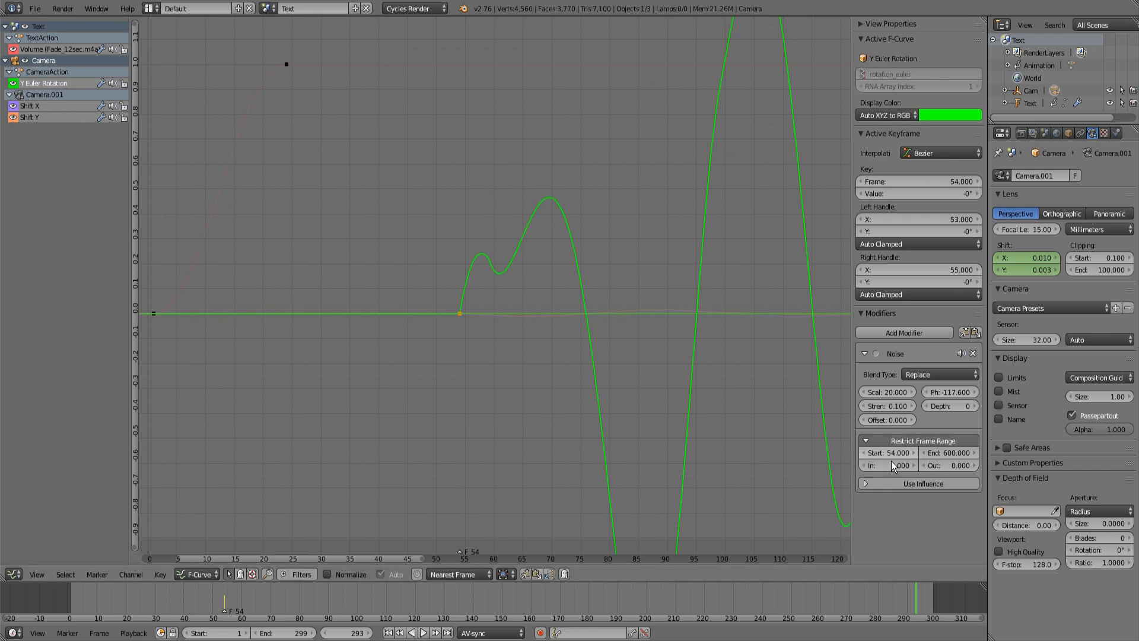
click(890, 465)
text(10)
key(Return)
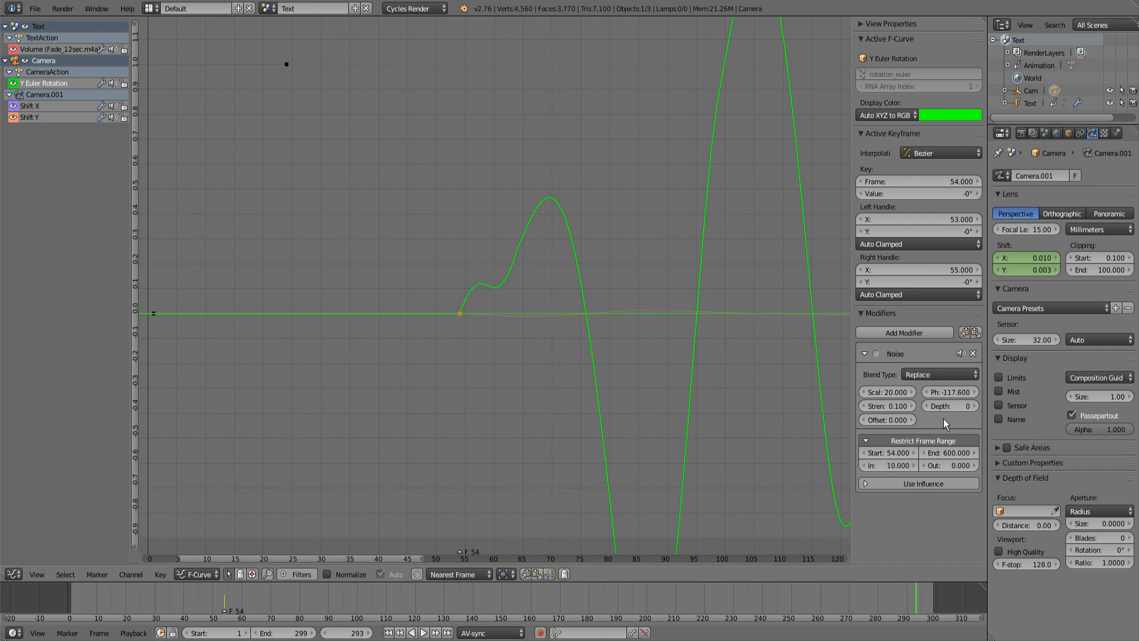
Switch to the 3D View and play the animation to check the smoother start of the shake.
click(14, 574)
click(20, 559)
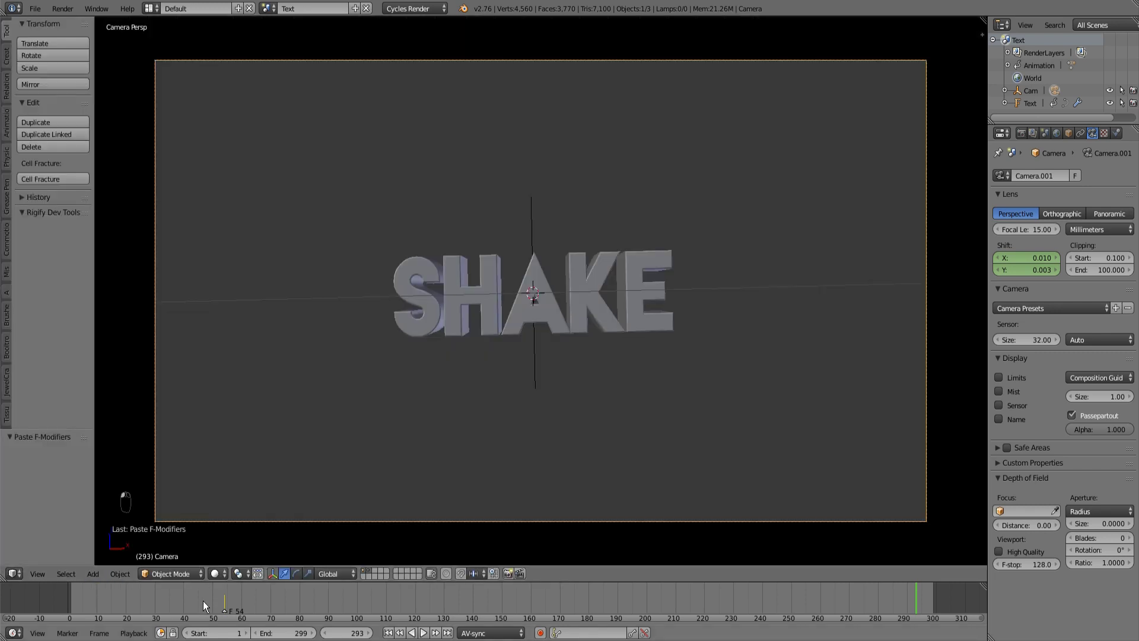
key(alt+a)
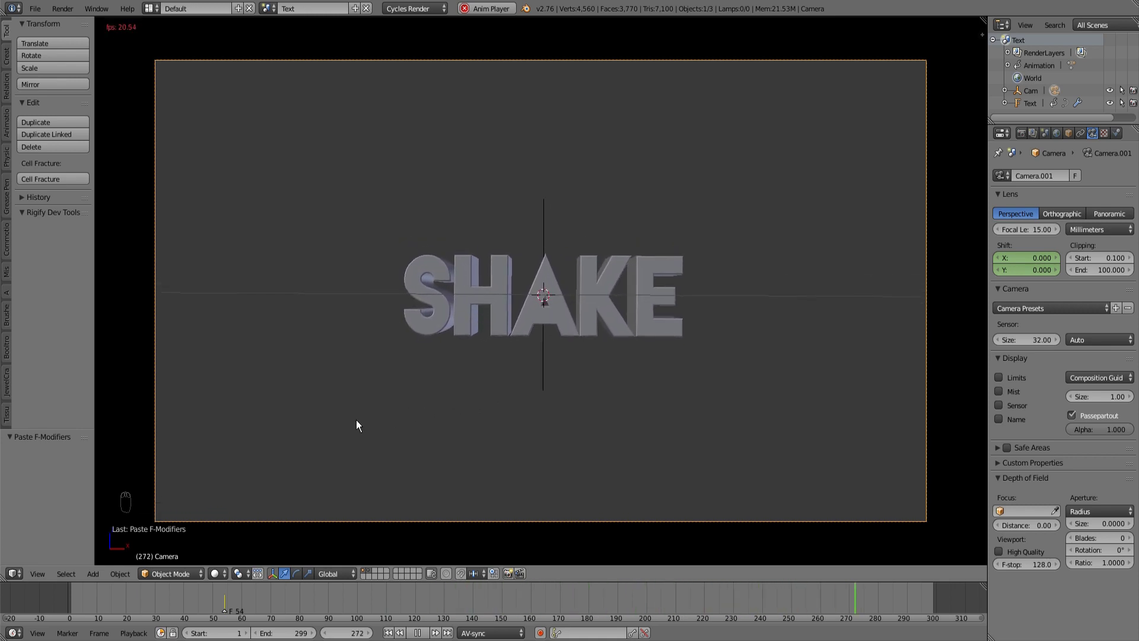
key(alt+a)
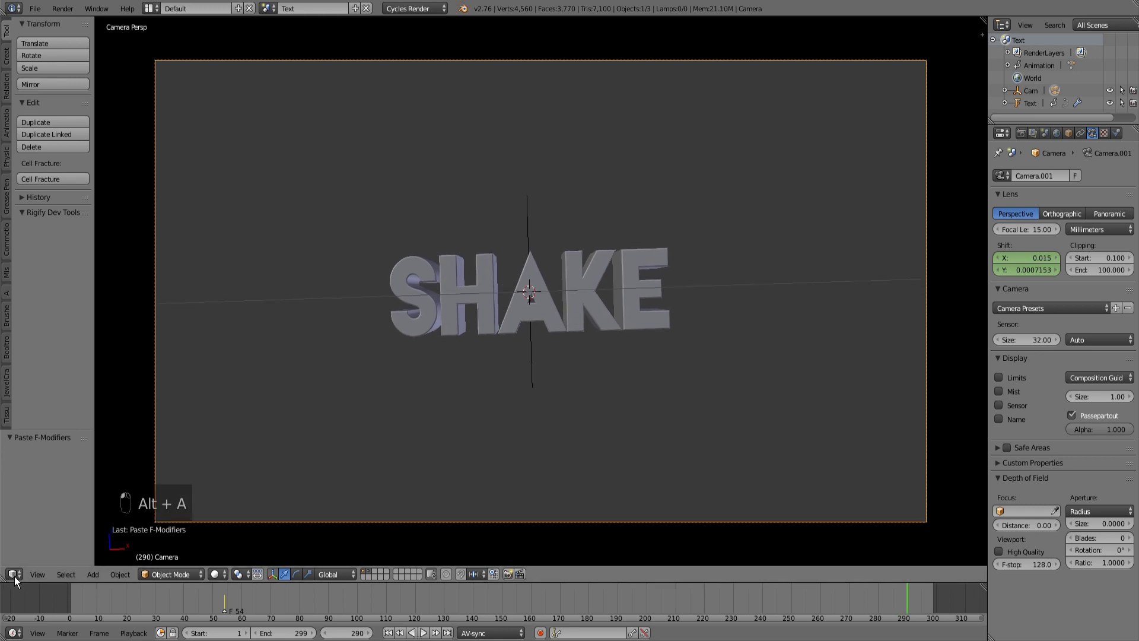
Return to the Graph Editor and examine the Y Euler Rotation curve where its noise range ends near frame 600.
click(12, 574)
click(26, 521)
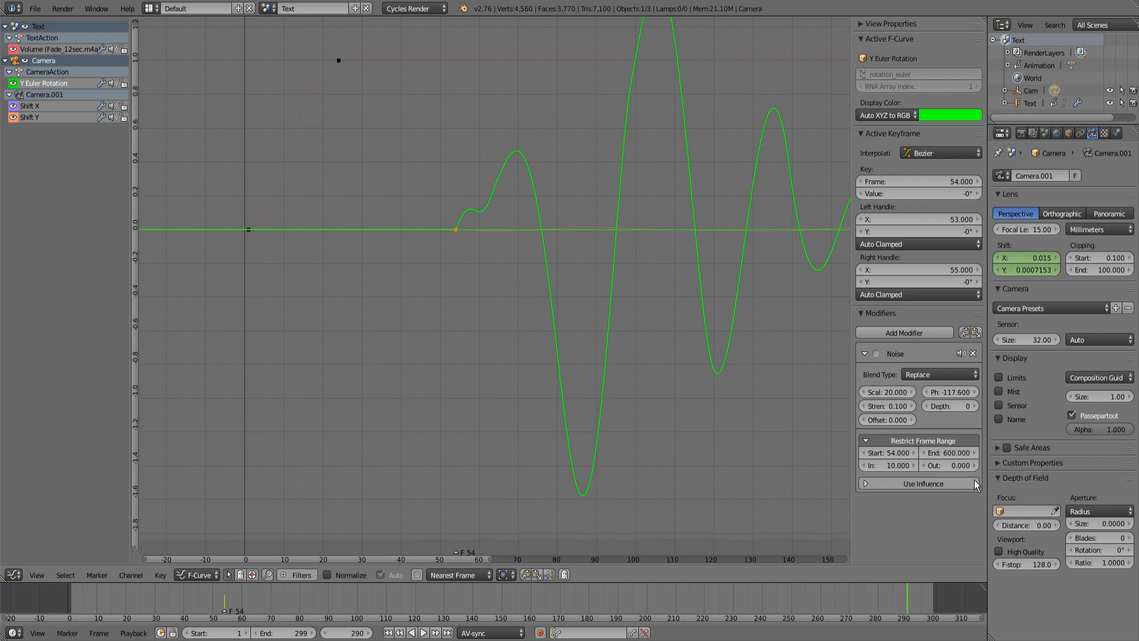
ctrl+middle_drag(674, 445, 695, 427)
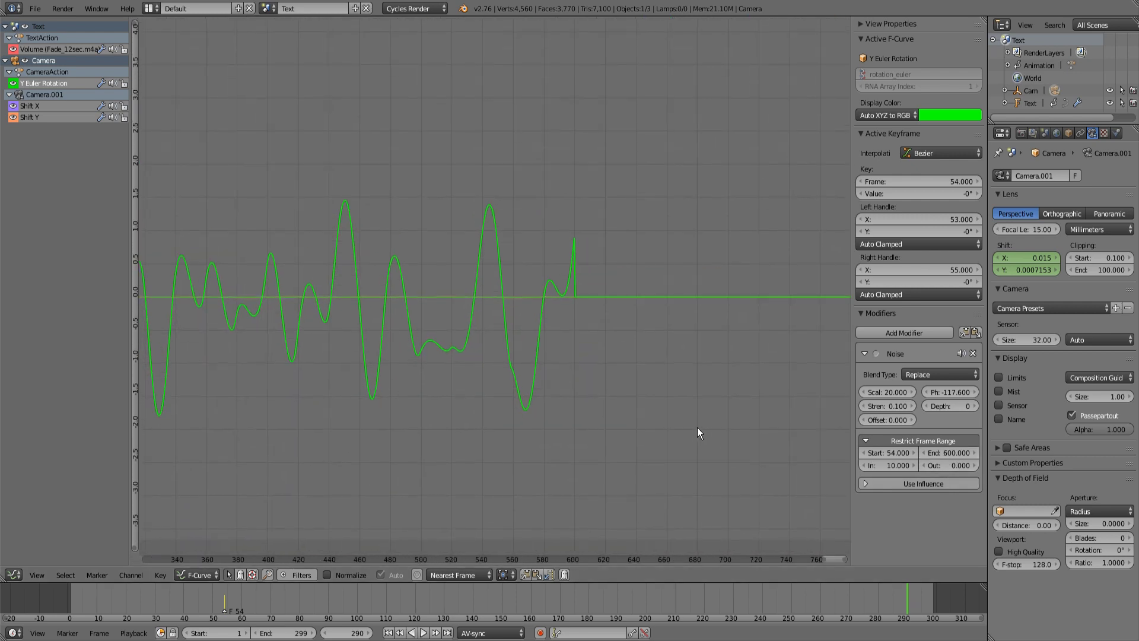
scroll(684, 397, up, 6)
scroll(684, 397, up, 3)
middle_drag(638, 311, 714, 314)
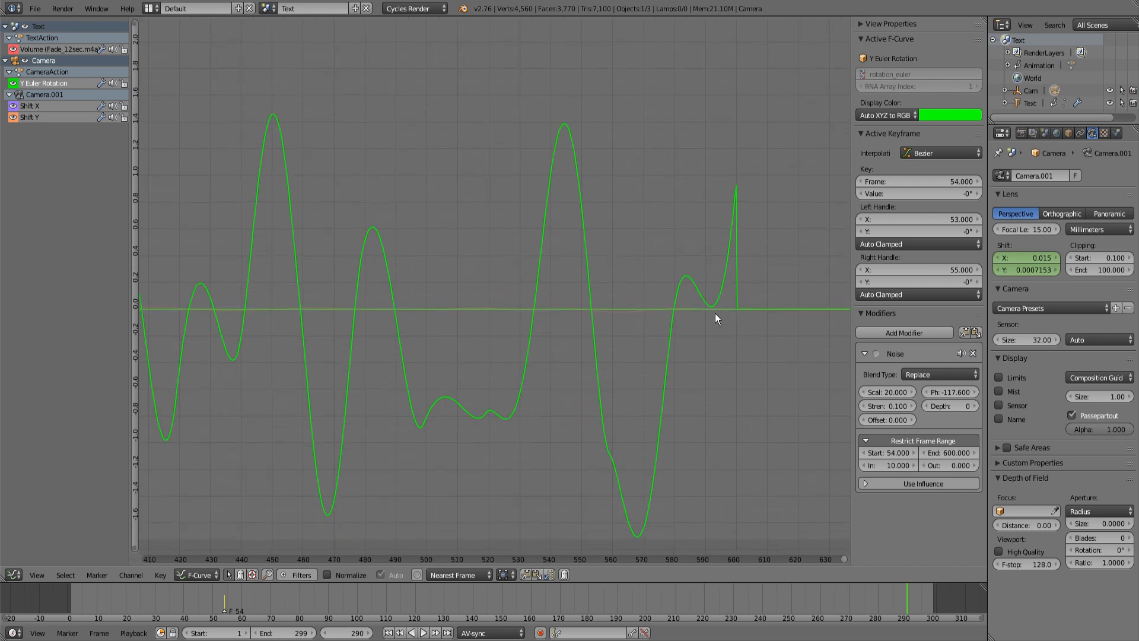
ctrl+scroll(674, 328, down, 3)
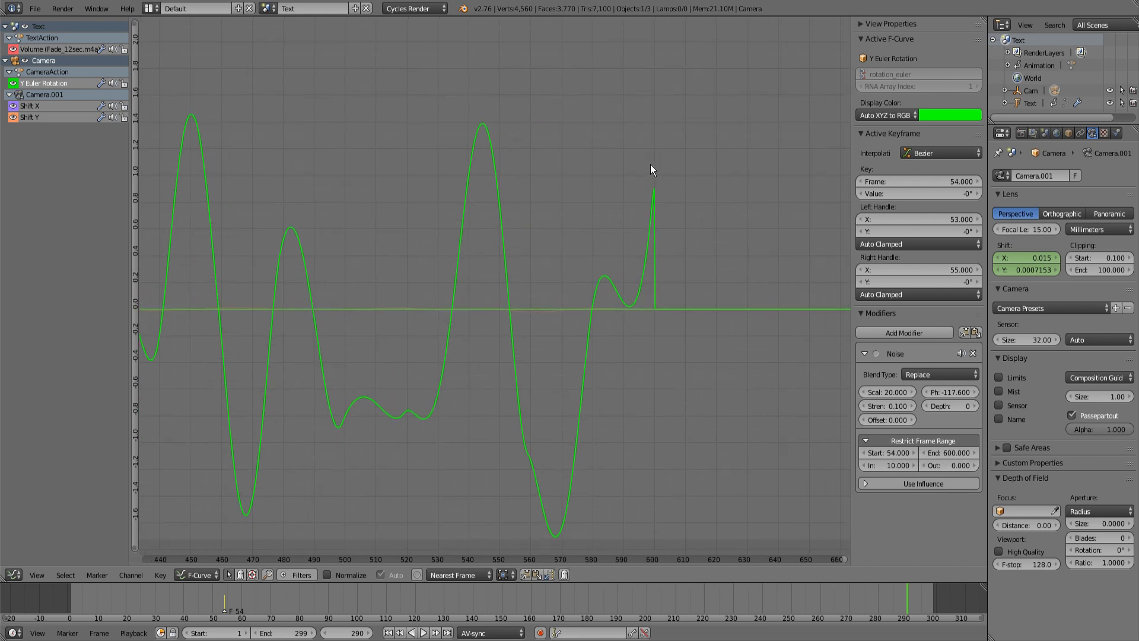
Move the current frame to 600 and on to 626, and review the whole Y Euler Rotation noise curve.
drag(651, 164, 656, 304)
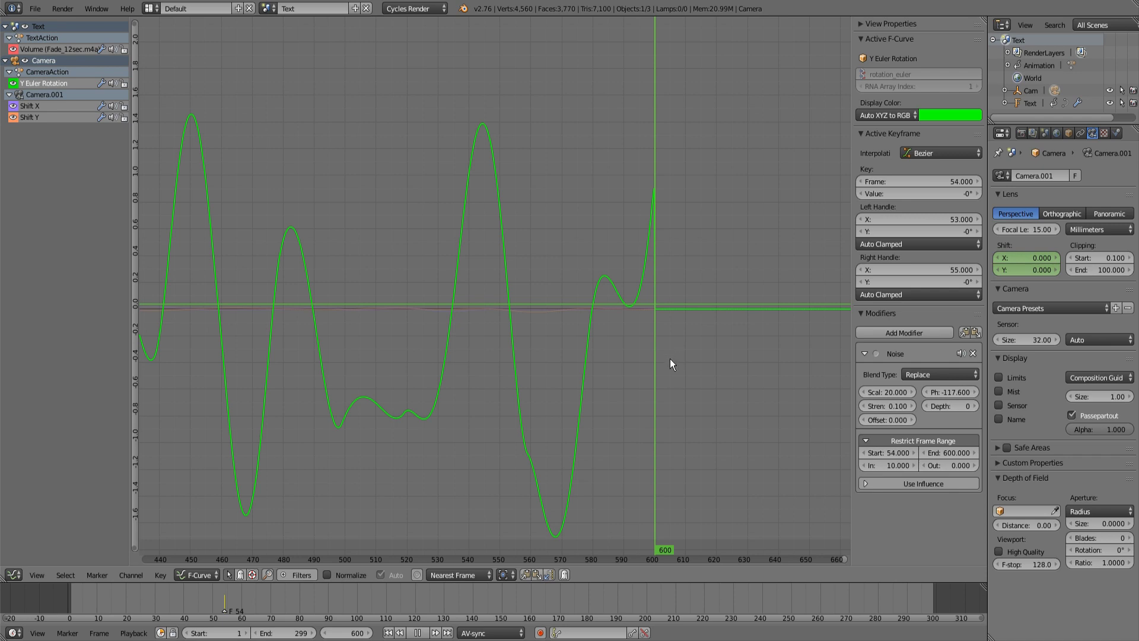
click(735, 358)
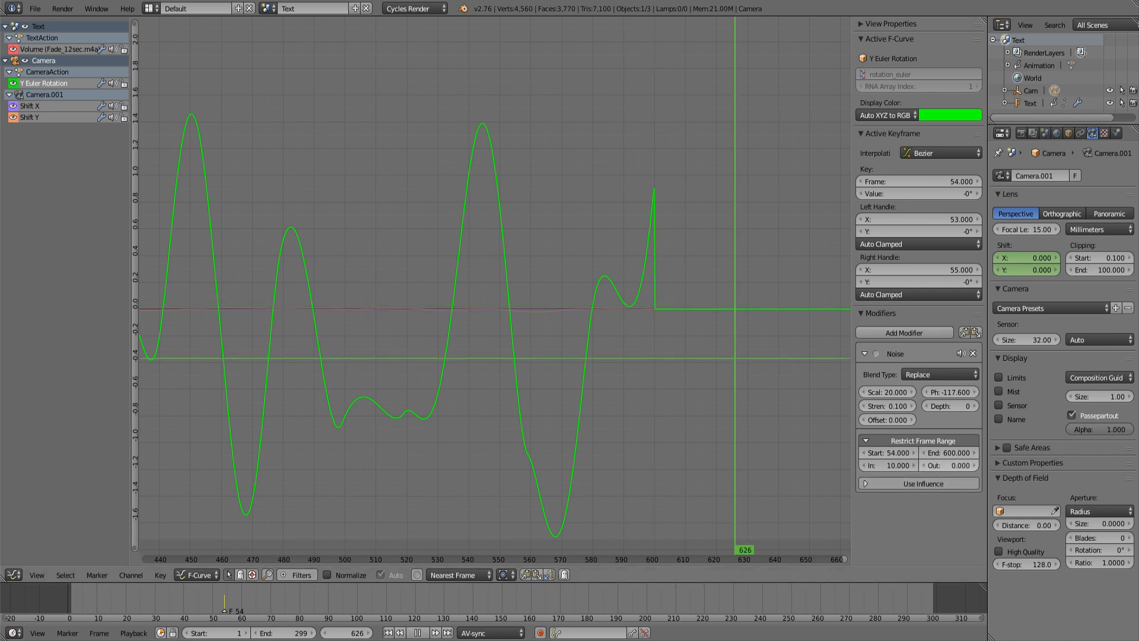
mouse_move(950, 465)
mouse_down()
mouse_move(983, 465)
mouse_move(936, 466)
mouse_up()
key(Home)
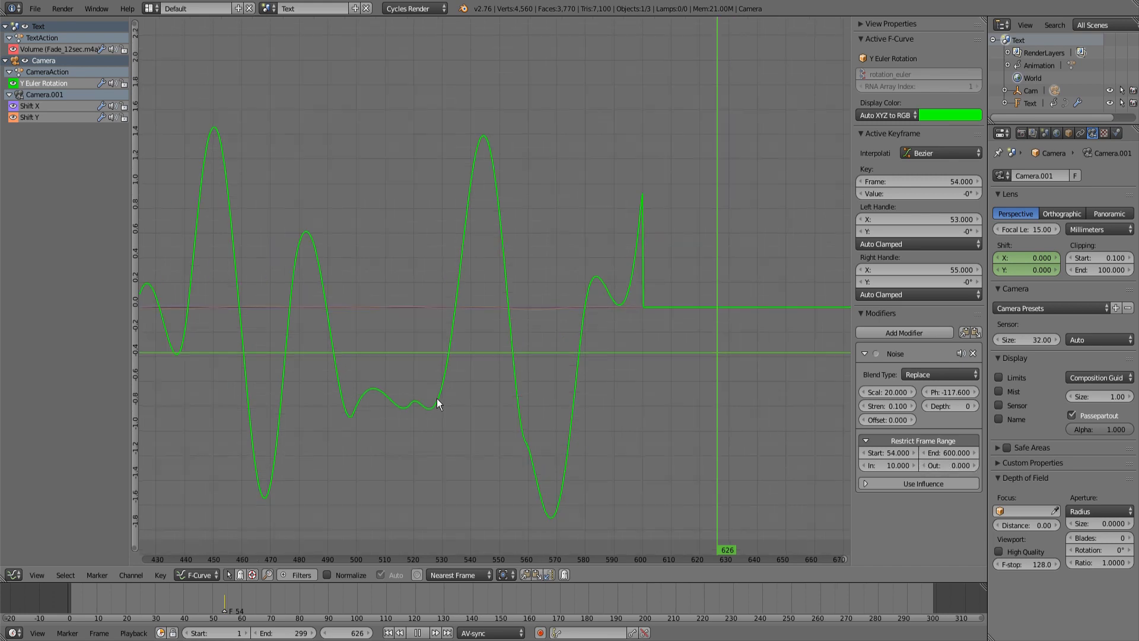
scroll(436, 404, down, 10)
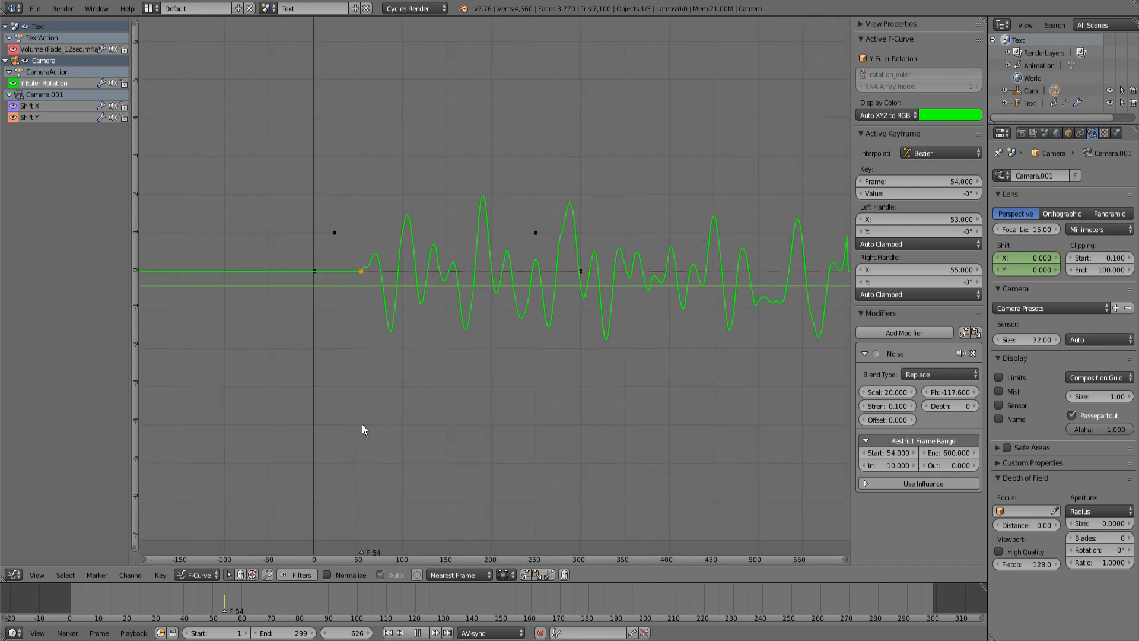
scroll(363, 430, up, 2)
Switch to the 3D View and run through the timeline from the start past frame 600 to examine how the shake ends.
click(14, 575)
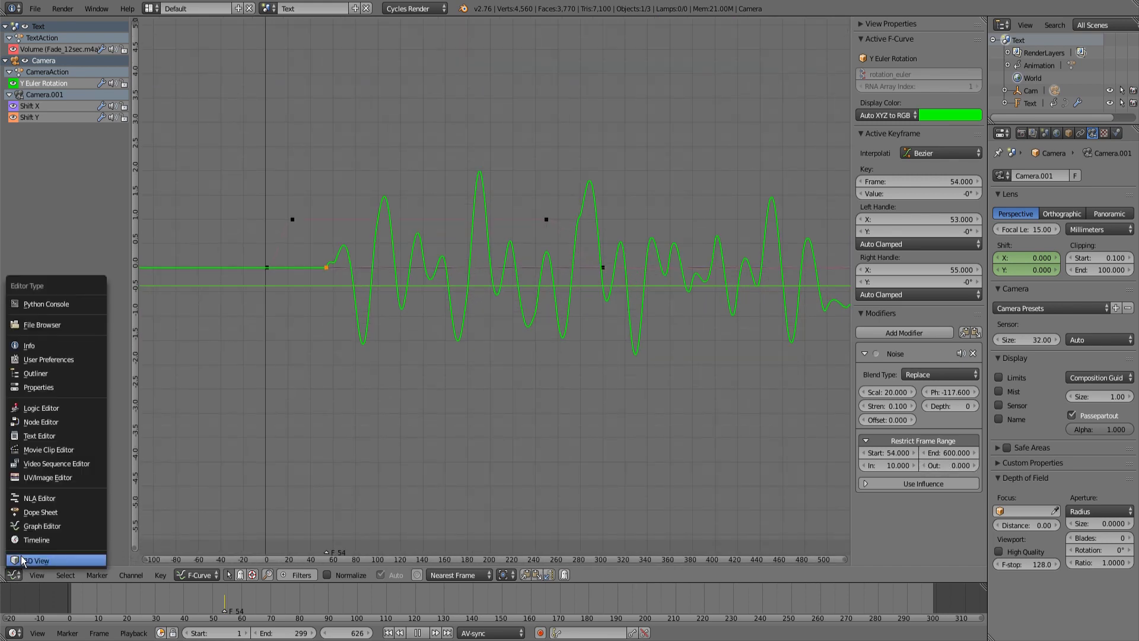
click(23, 561)
click(69, 602)
key(alt+a)
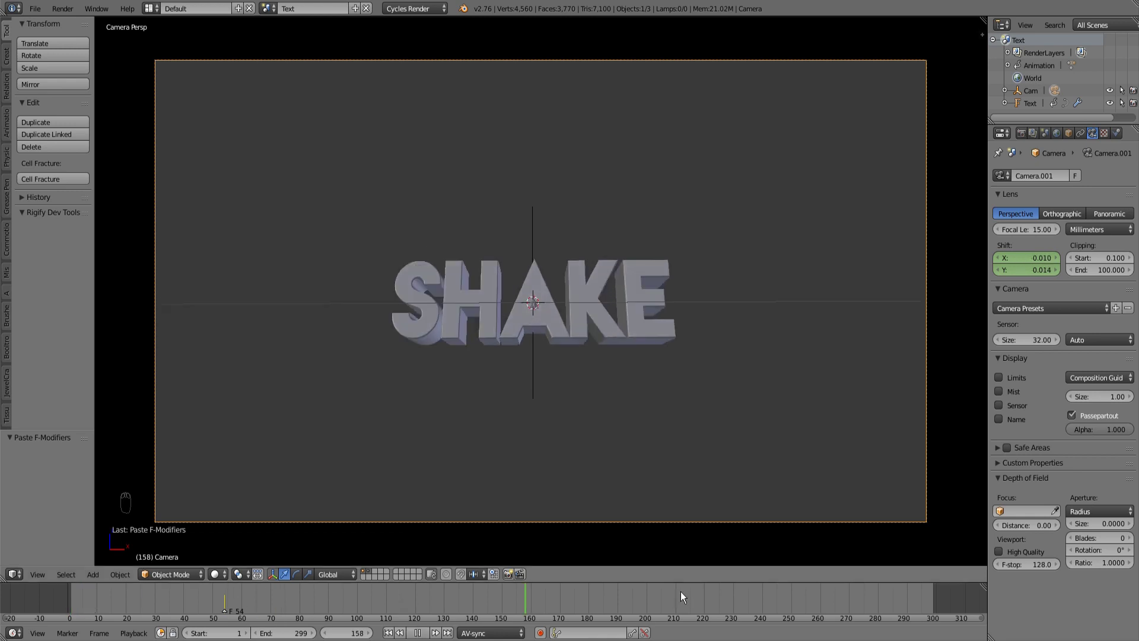
drag(2, 595, 949, 588)
middle_drag(949, 589, 415, 607)
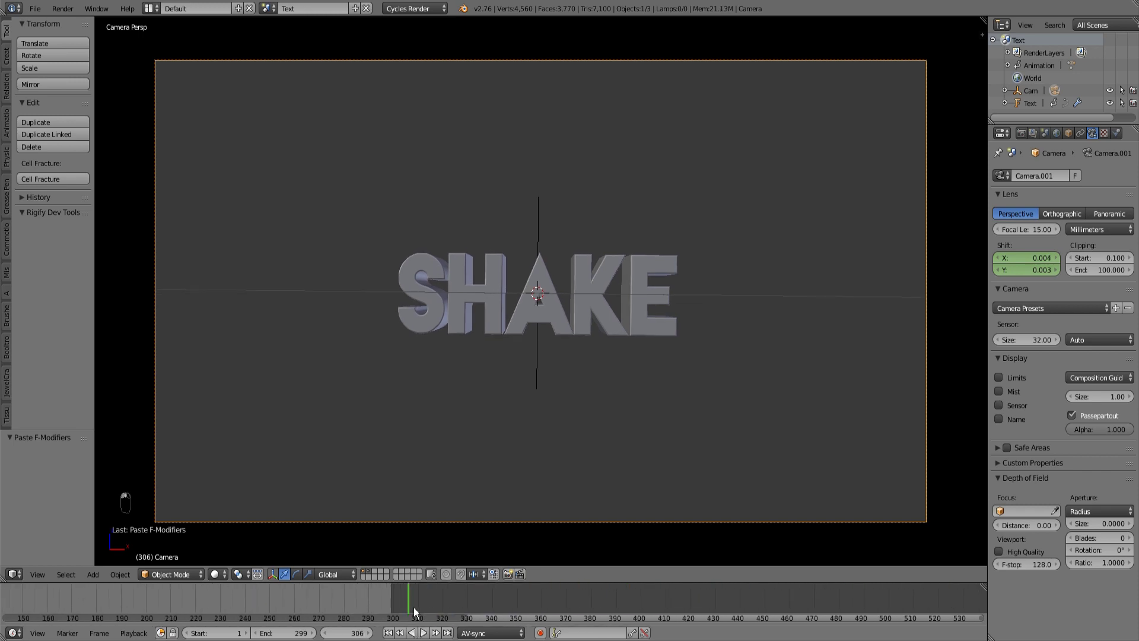
key(alt+a)
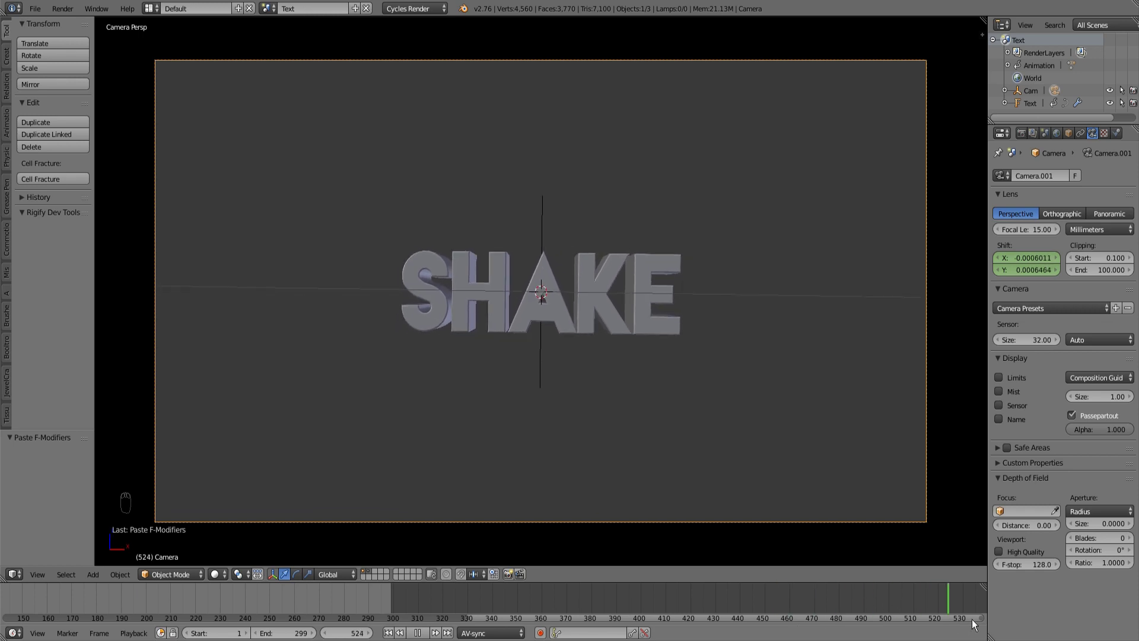
key(alt+a)
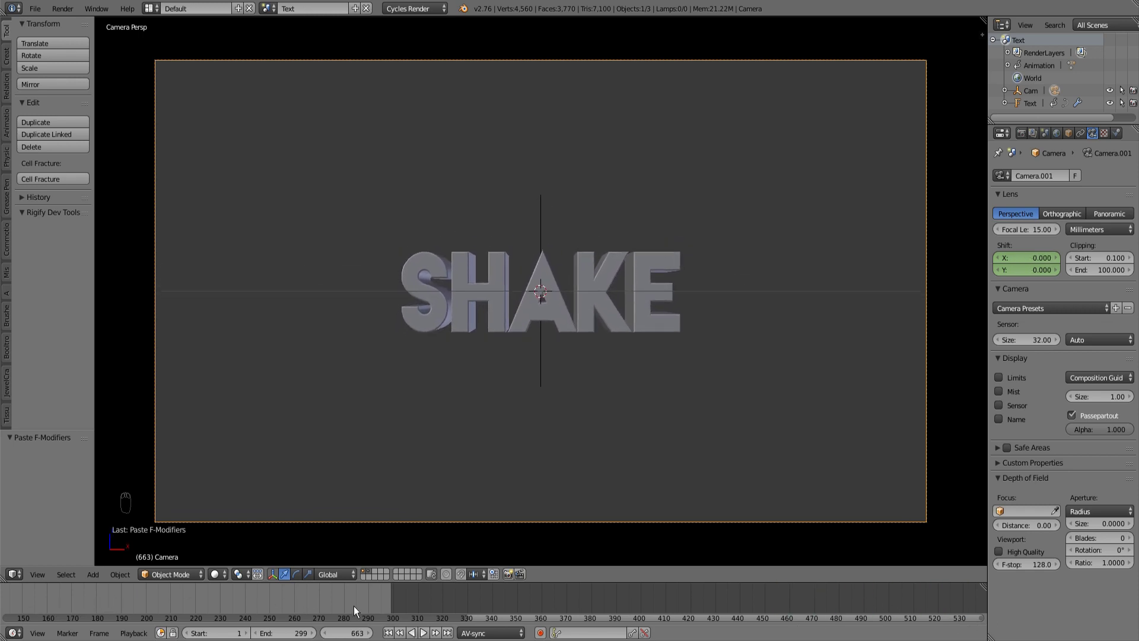
Return to frame 1 in the timeline and replay the text animation with the camera shake.
ctrl+middle_drag(354, 607, 758, 597)
scroll(758, 596, down, 1)
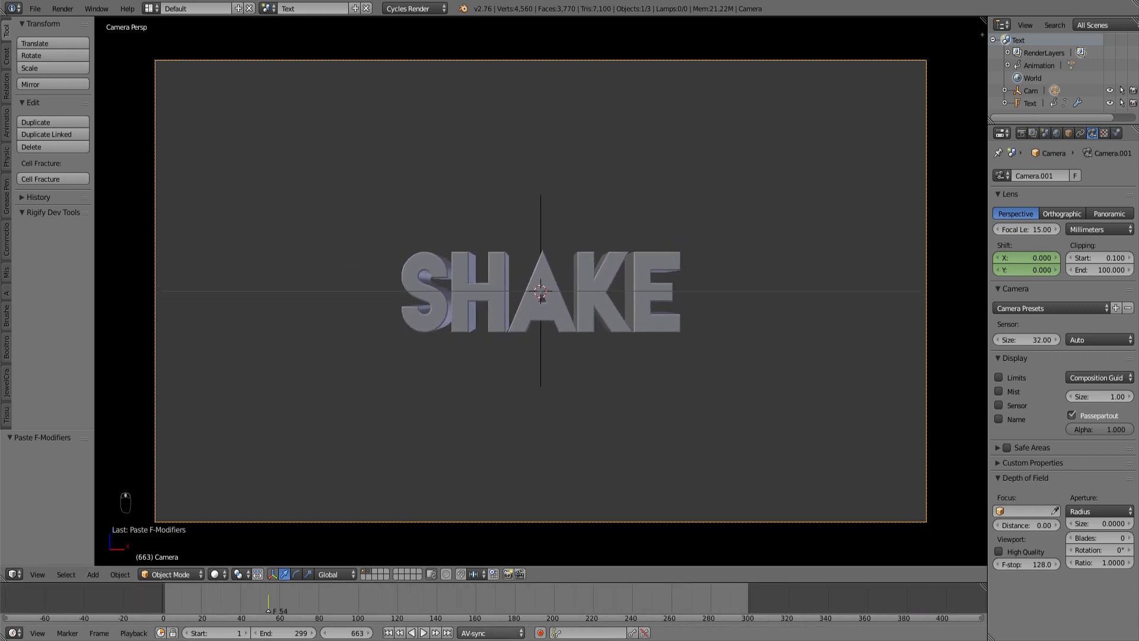
click(163, 608)
key(alt+a)
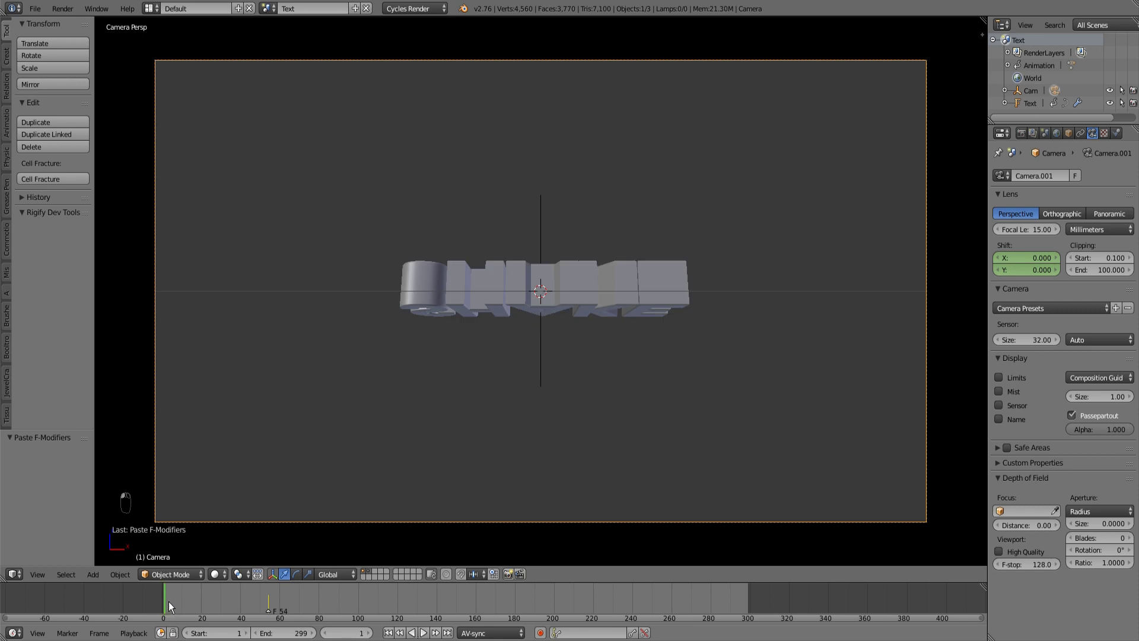